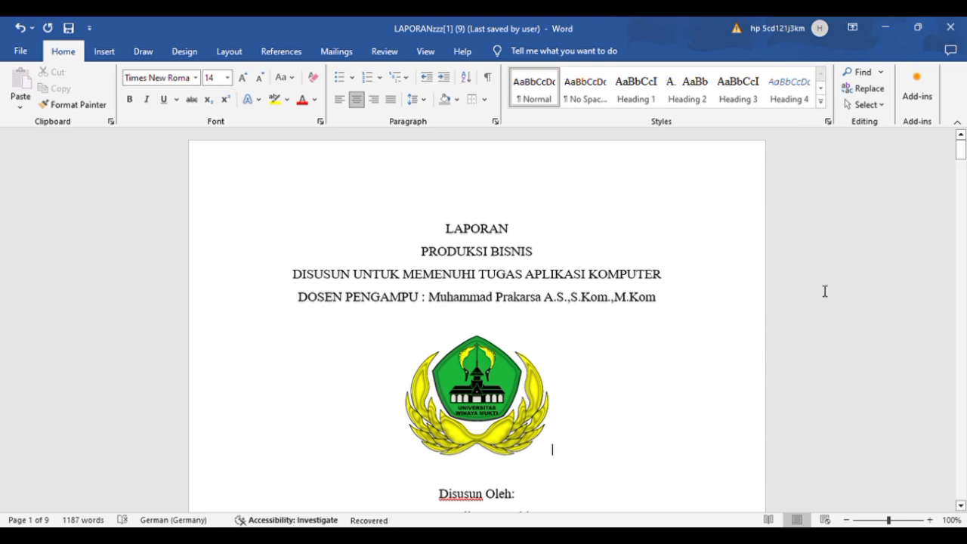
# Step: Look through the whole report, from the cover page through both chapters to the LAPORAN PENJUALAN sales table
pyautogui.scroll(-4, 701, 335)
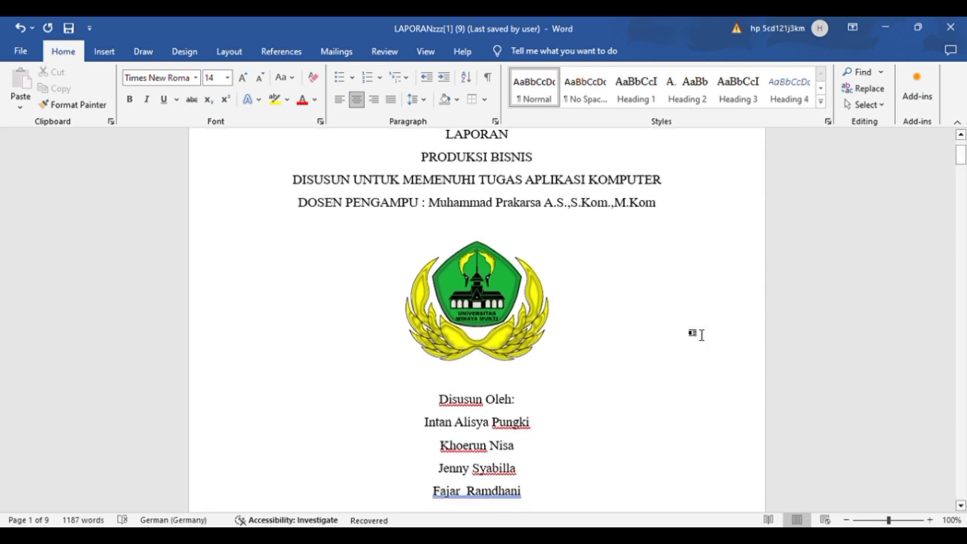
pyautogui.scroll(-2, 694, 335)
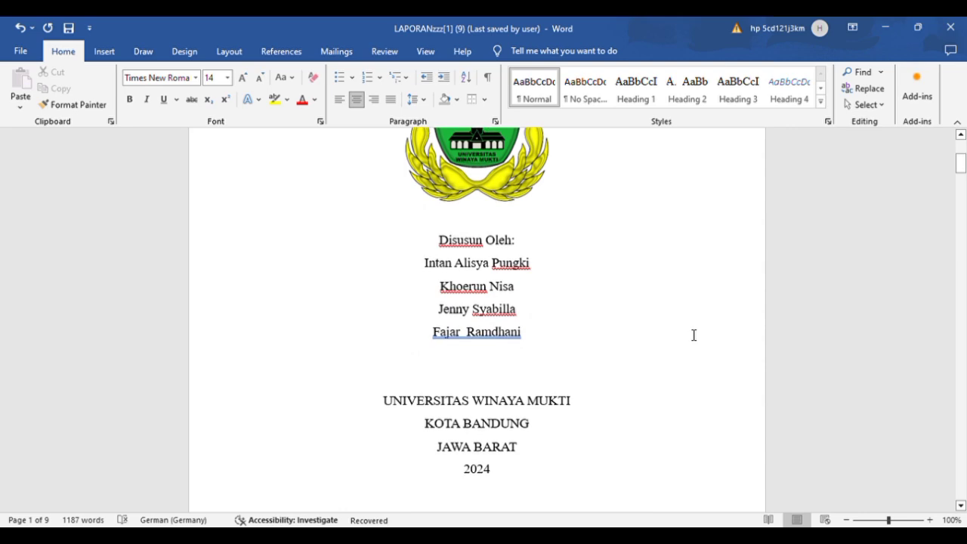
pyautogui.scroll(-8, 694, 335)
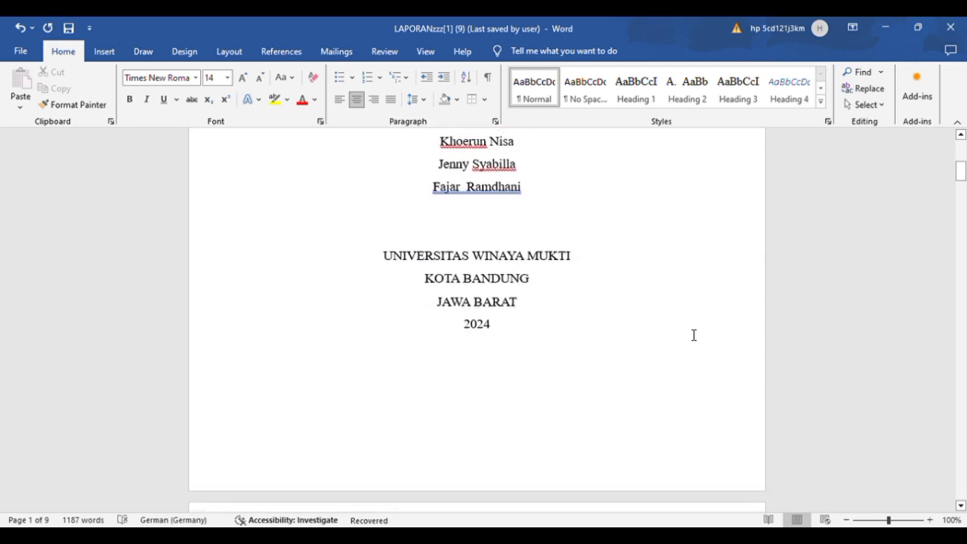
pyautogui.scroll(-7, 694, 335)
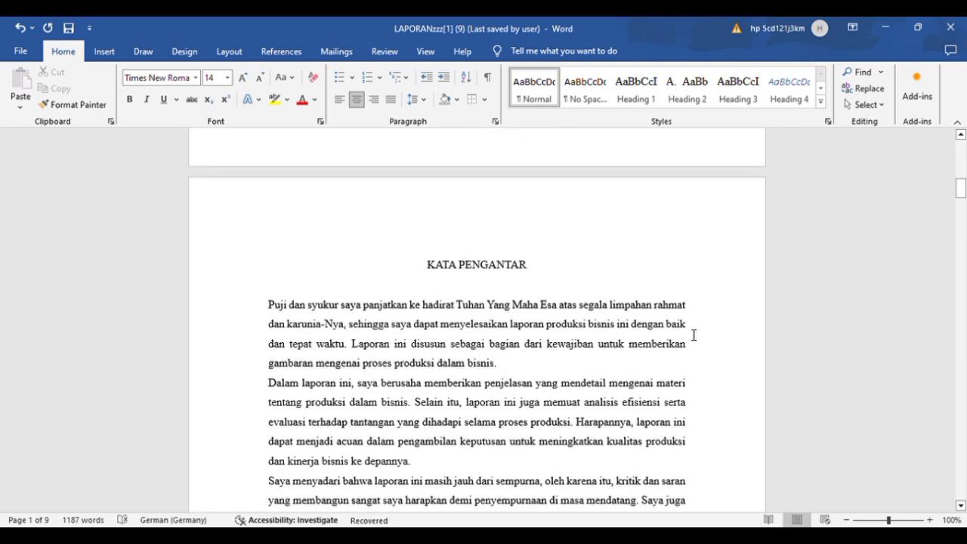
pyautogui.scroll(-5, 694, 335)
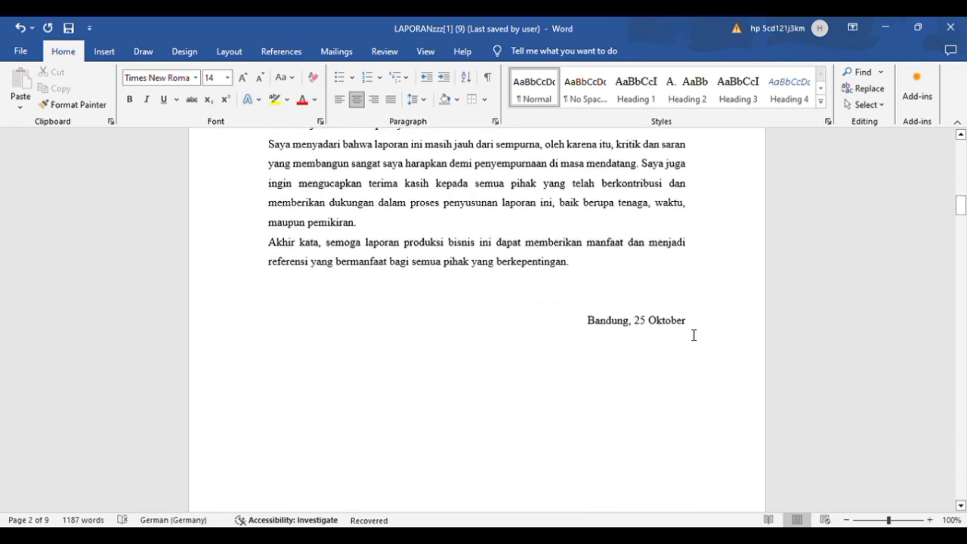
pyautogui.scroll(-6, 694, 334)
pyautogui.scroll(-6, 690, 335)
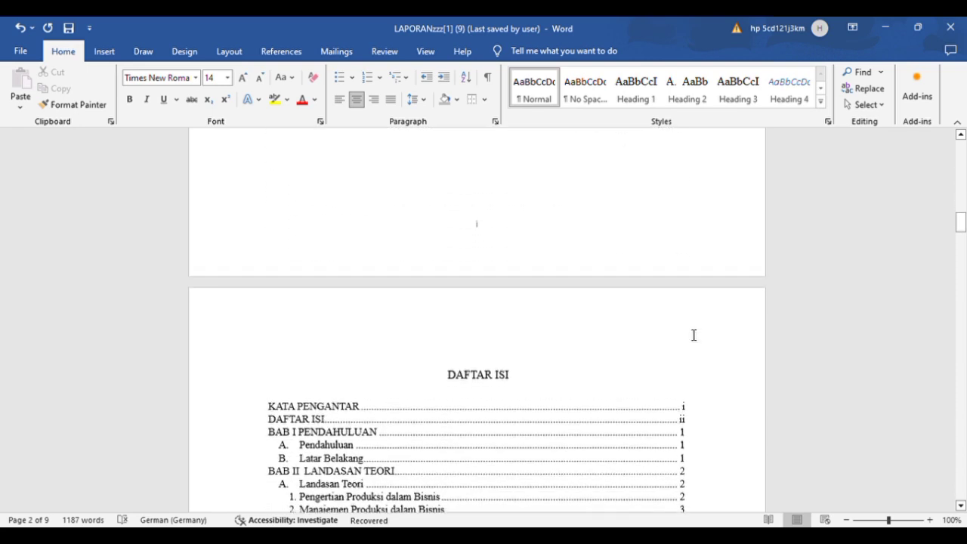
pyautogui.scroll(-2, 694, 335)
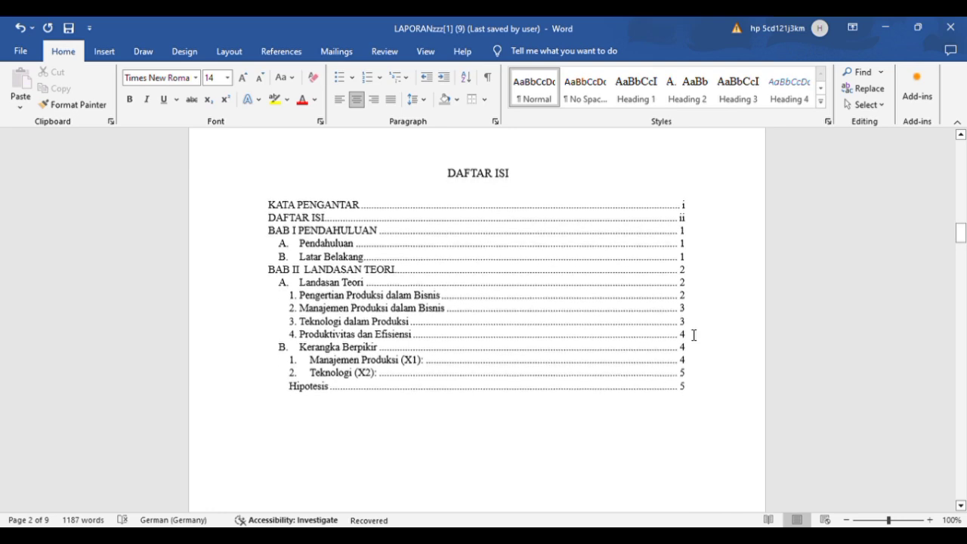
pyautogui.scroll(-4, 694, 334)
pyautogui.scroll(-2, 694, 335)
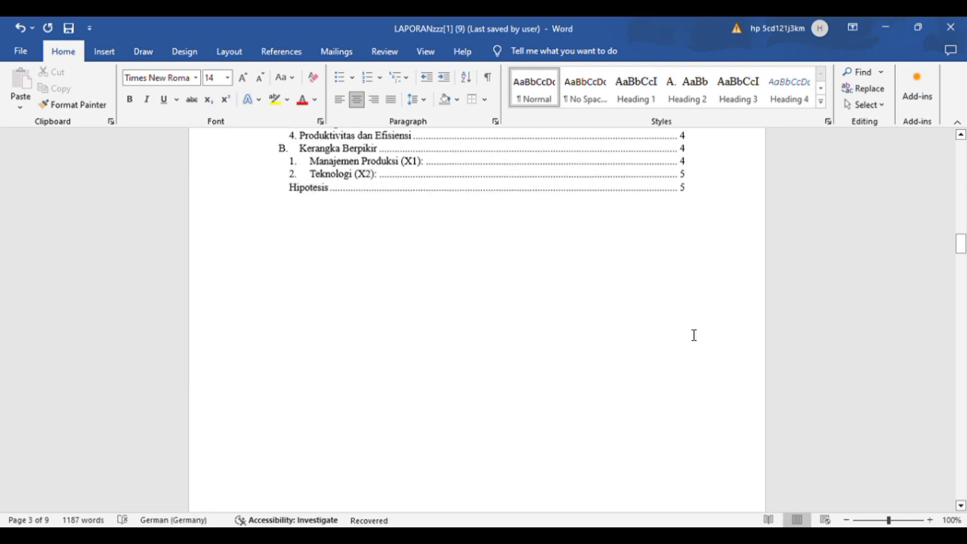
pyautogui.scroll(-4, 694, 335)
pyautogui.scroll(-15, 694, 334)
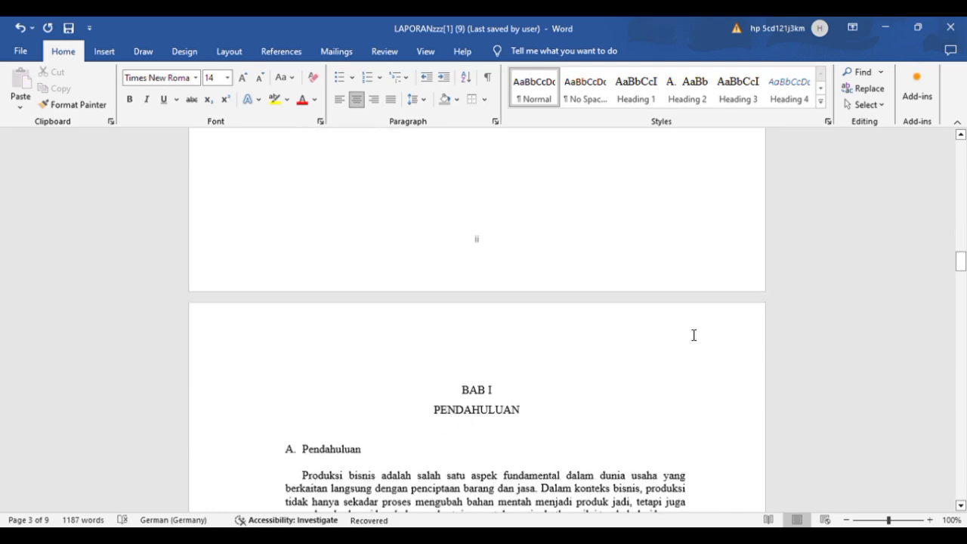
pyautogui.scroll(-9, 694, 334)
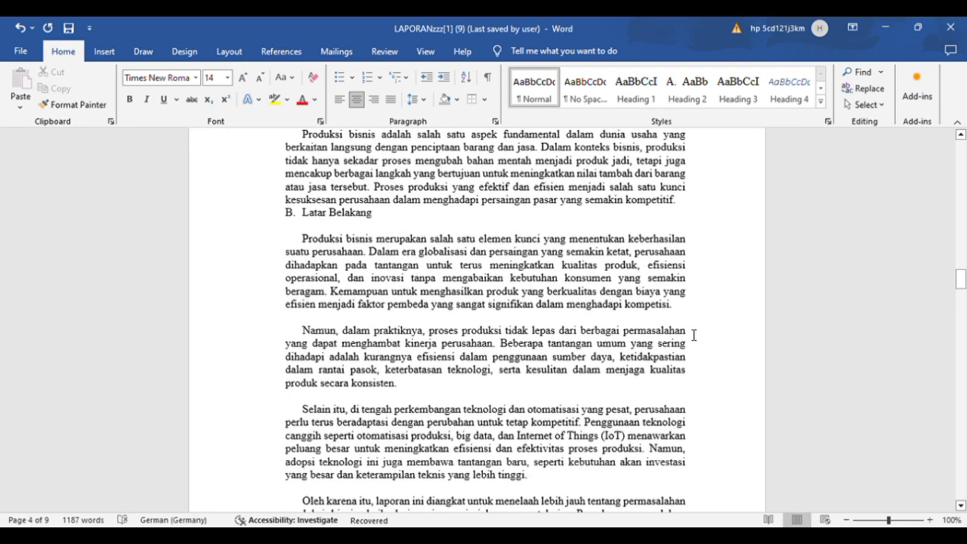
pyautogui.scroll(-5, 694, 335)
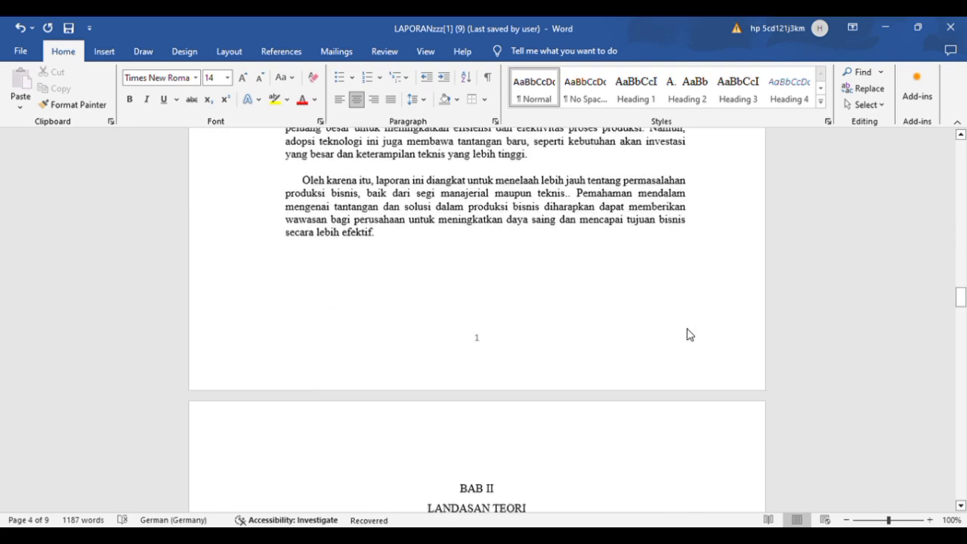
pyautogui.scroll(-6, 693, 335)
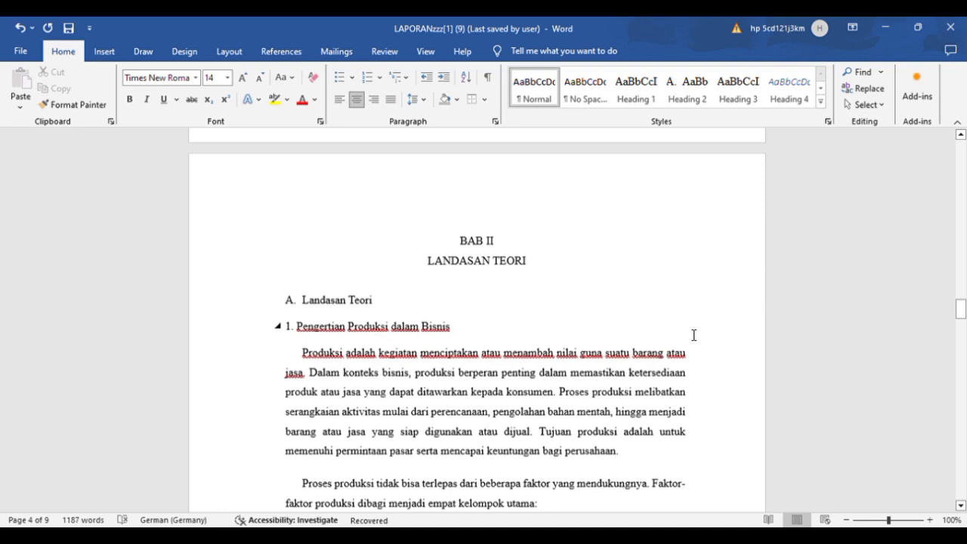
pyautogui.scroll(-3, 694, 335)
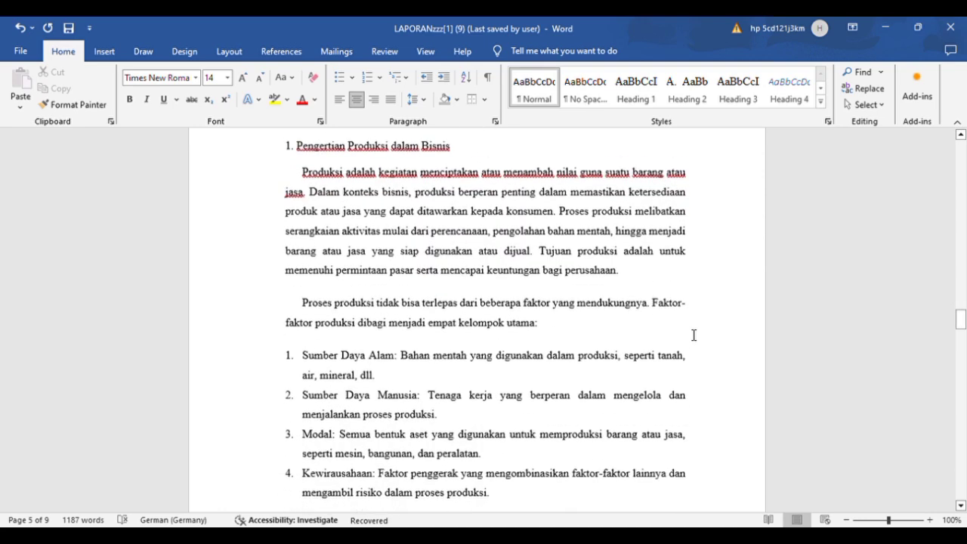
pyautogui.scroll(-9, 694, 335)
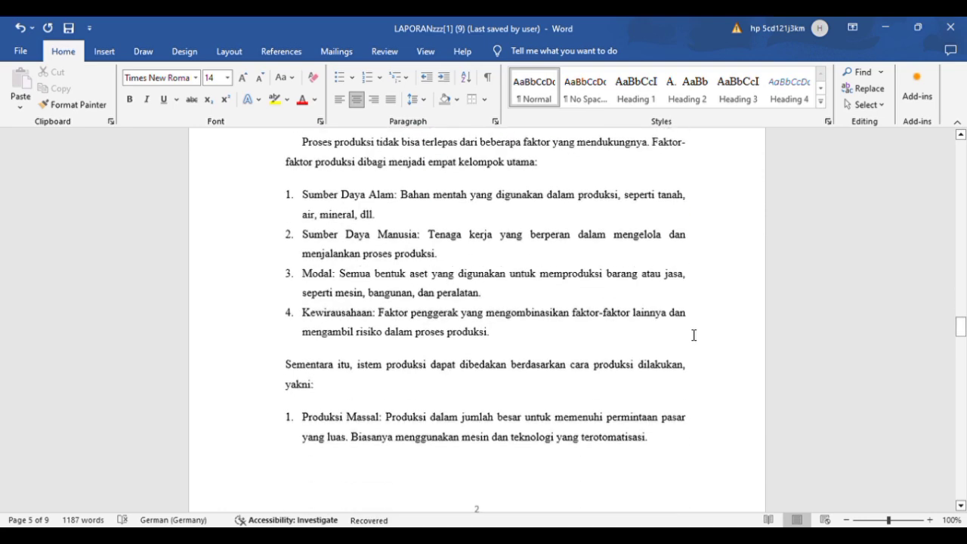
pyautogui.scroll(-7, 694, 334)
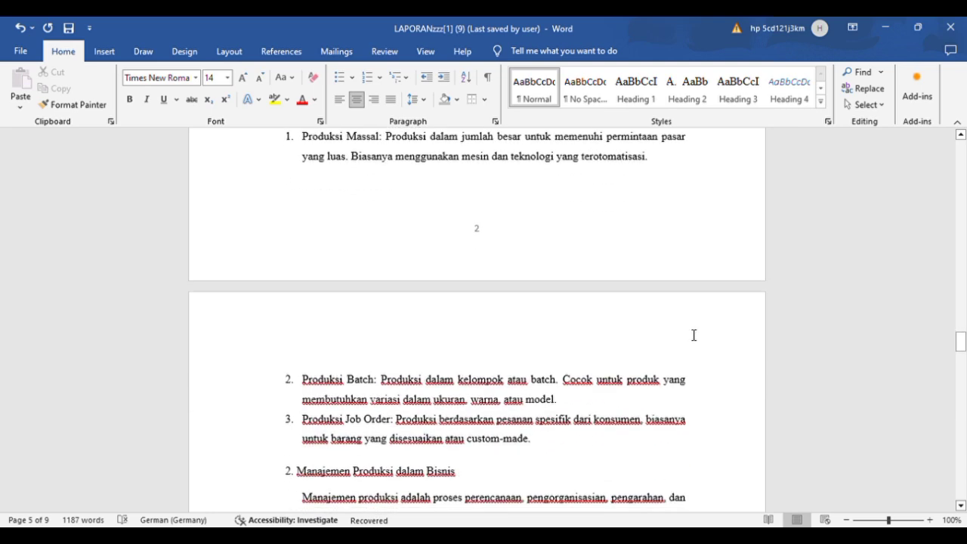
pyautogui.scroll(-4, 694, 335)
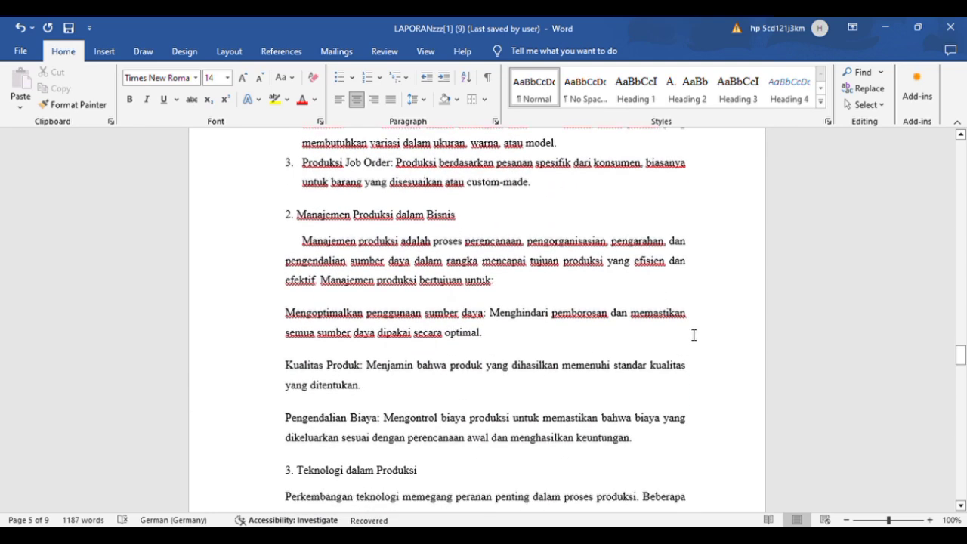
pyautogui.scroll(-8, 694, 335)
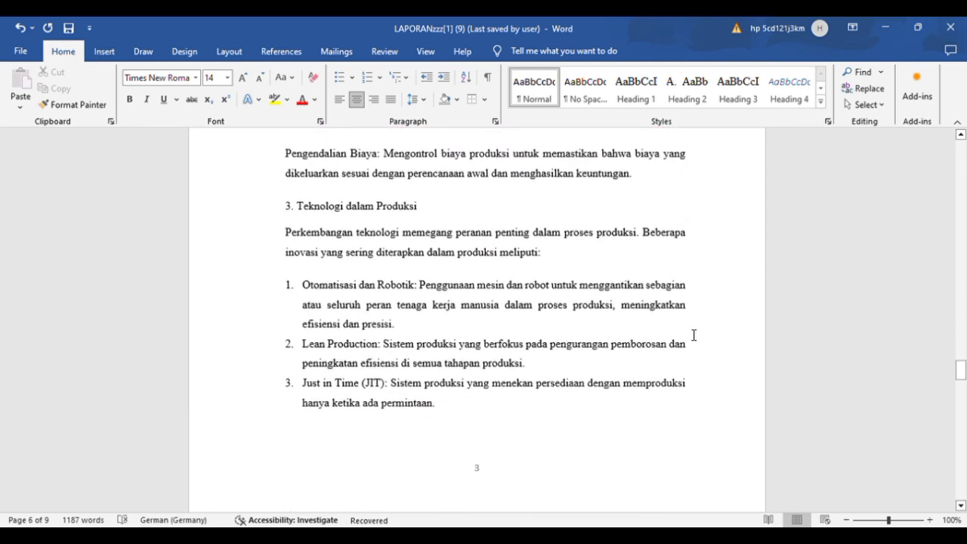
pyautogui.scroll(-5, 694, 335)
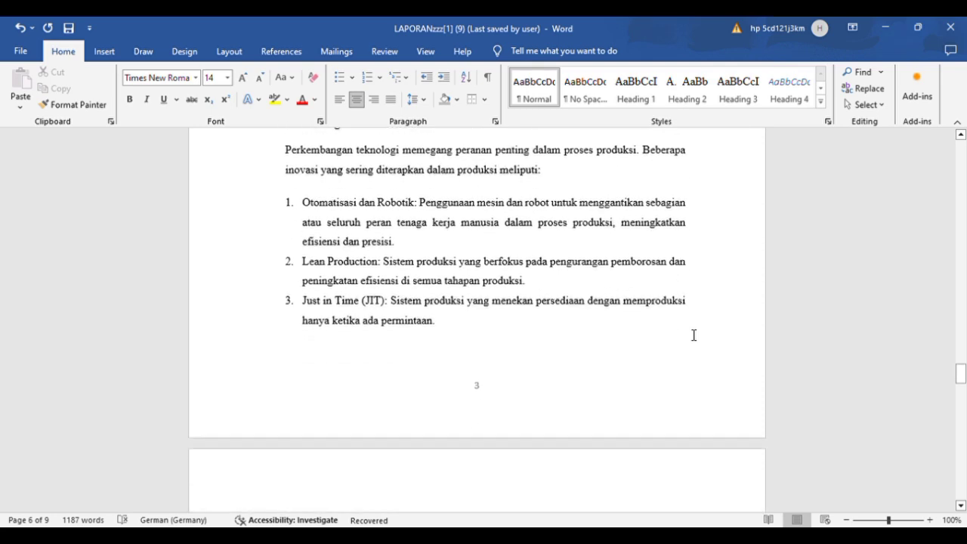
pyautogui.scroll(-8, 691, 335)
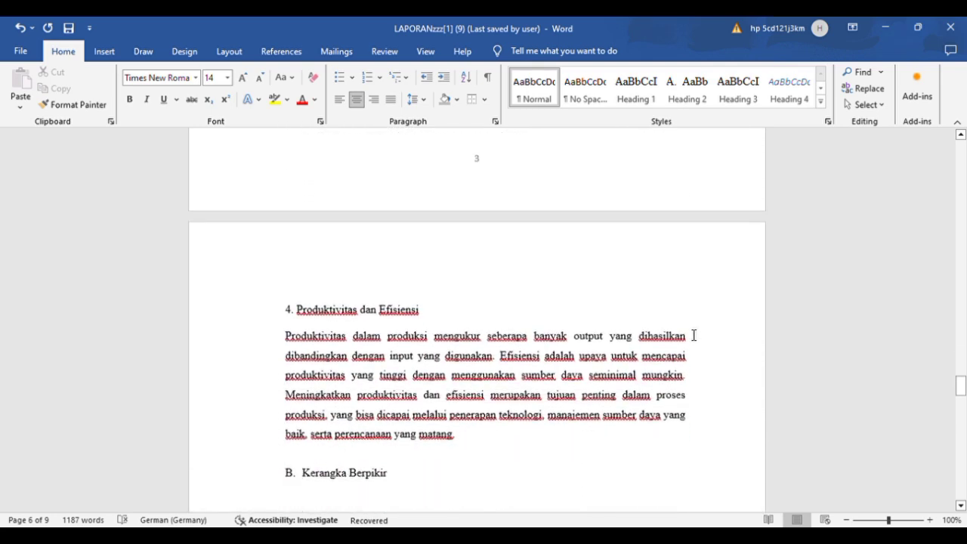
pyautogui.scroll(-5, 693, 335)
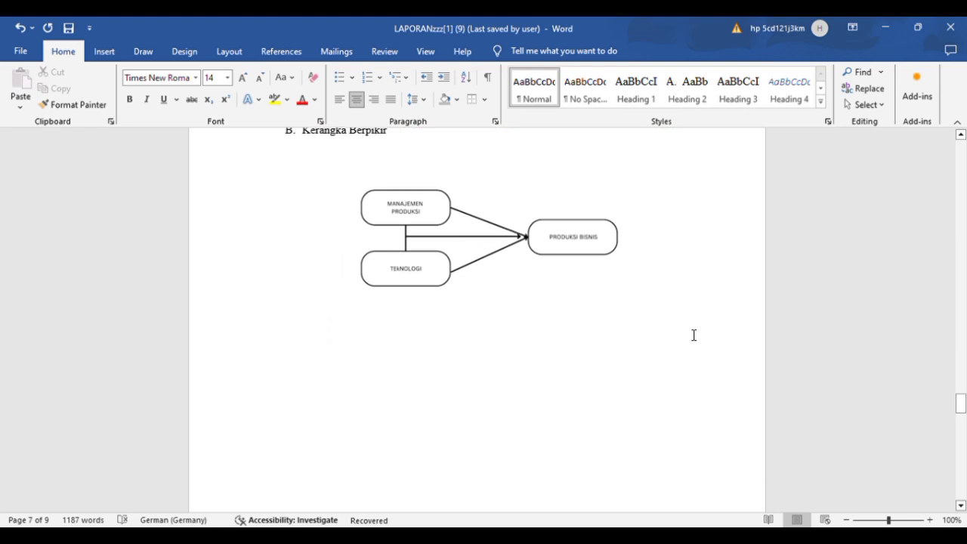
pyautogui.scroll(-9, 694, 335)
pyautogui.scroll(-8, 691, 335)
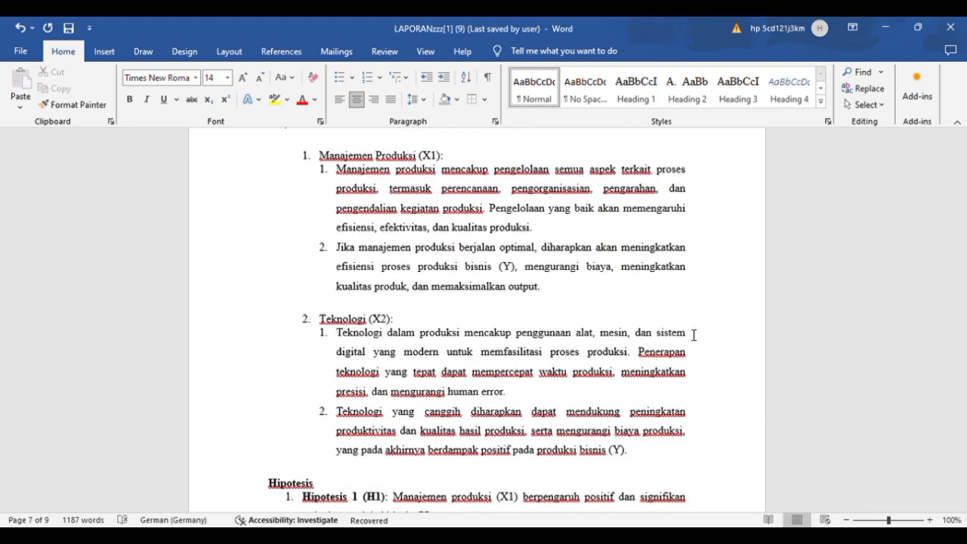
pyautogui.scroll(-3, 694, 335)
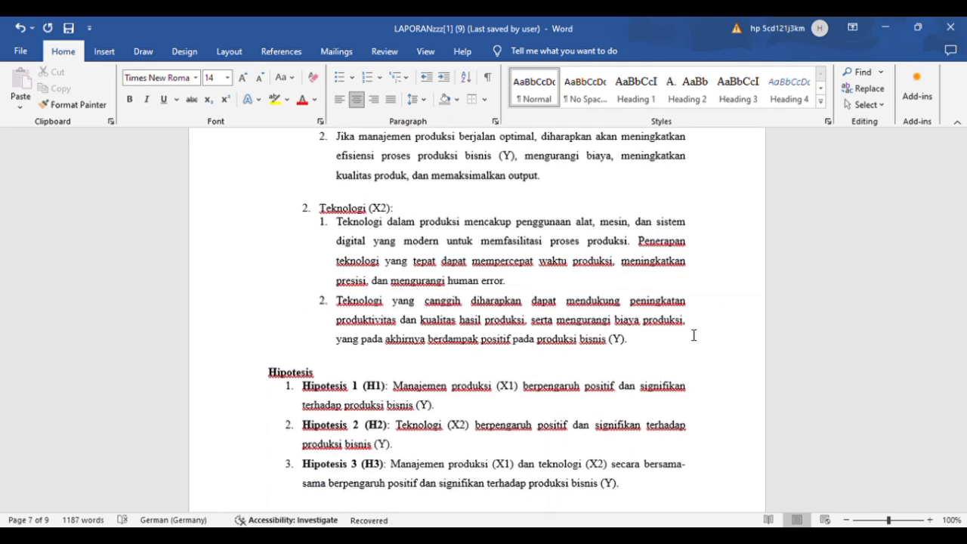
pyautogui.scroll(-6, 694, 335)
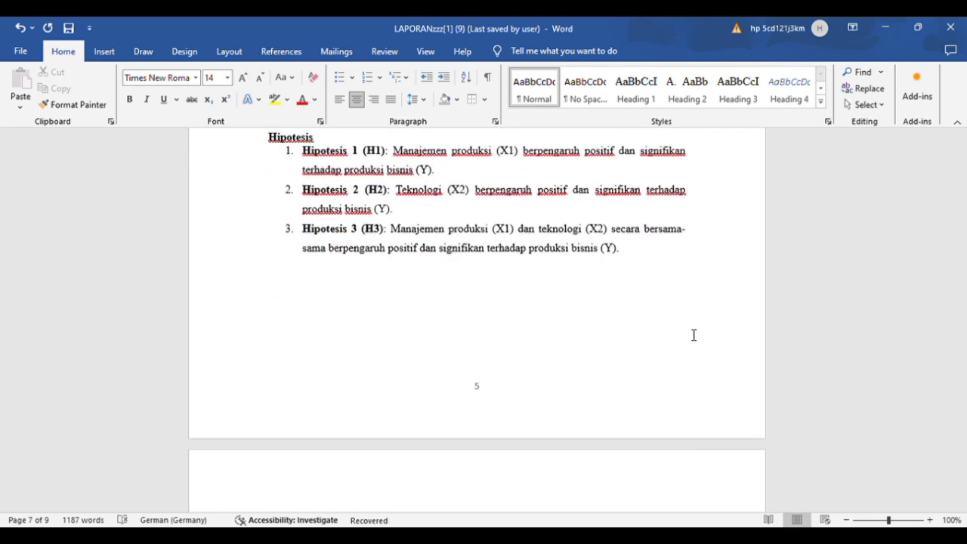
pyautogui.scroll(-7, 694, 335)
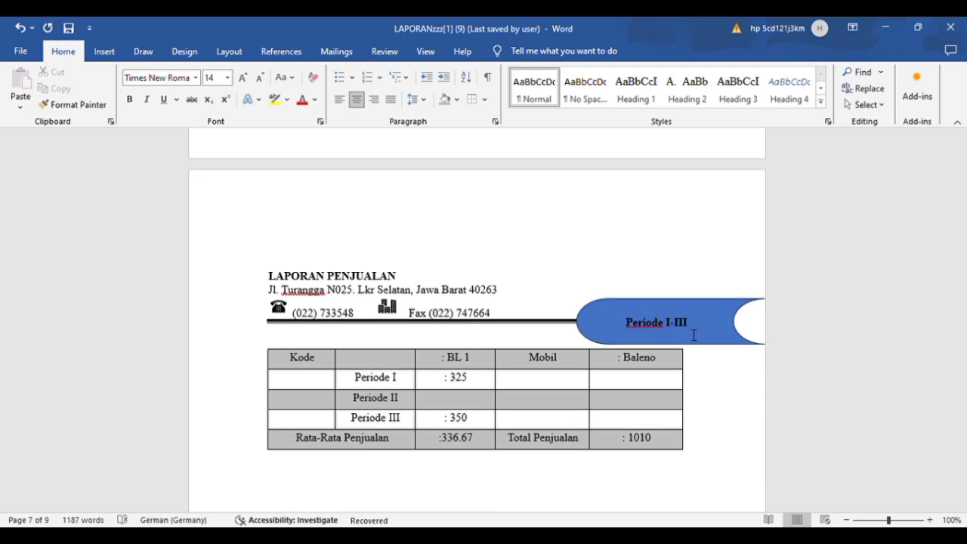
pyautogui.scroll(-6, 694, 335)
pyautogui.scroll(-2, 694, 335)
pyautogui.scroll(-1, 694, 335)
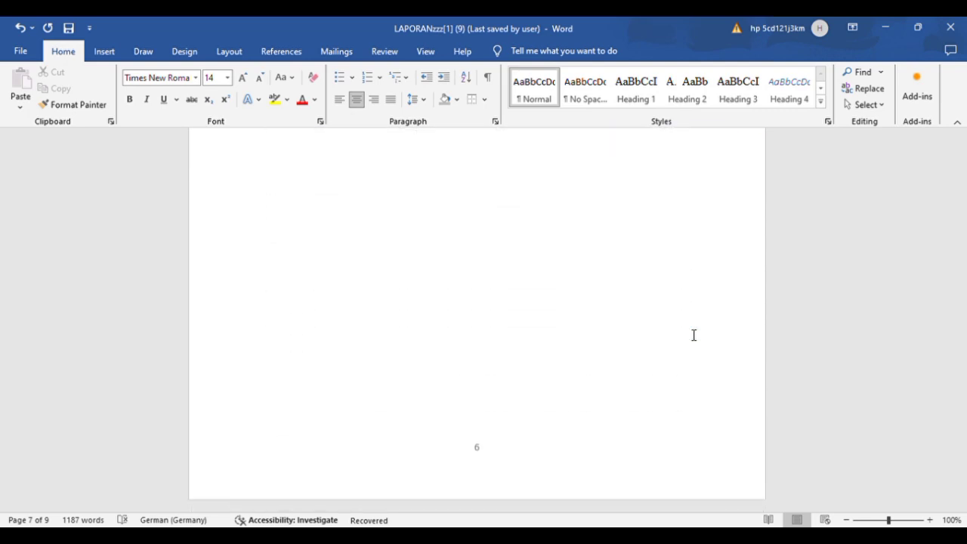
# Step: Left-align the four title lines above the logo on the cover page and restore their centered alignment
pyautogui.scroll(20, 694, 335)
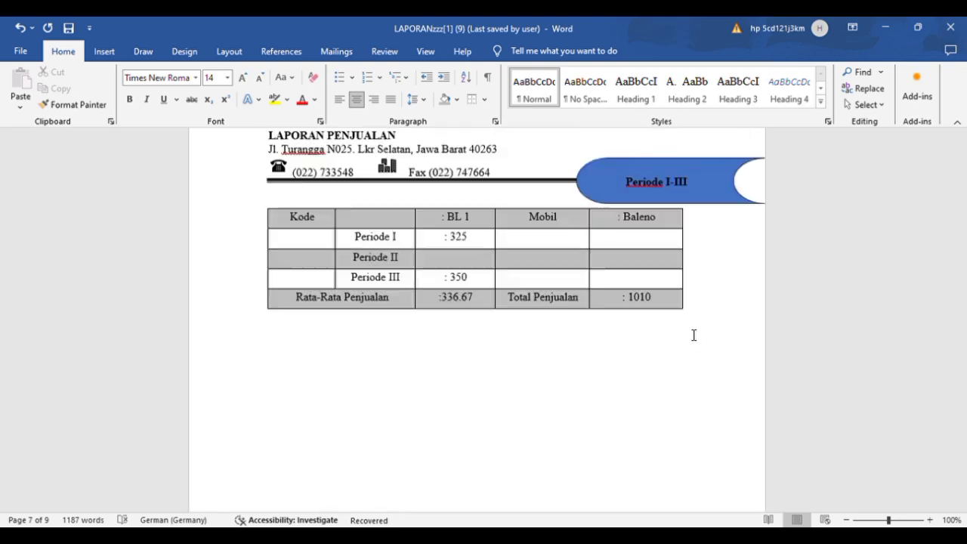
pyautogui.scroll(20, 693, 334)
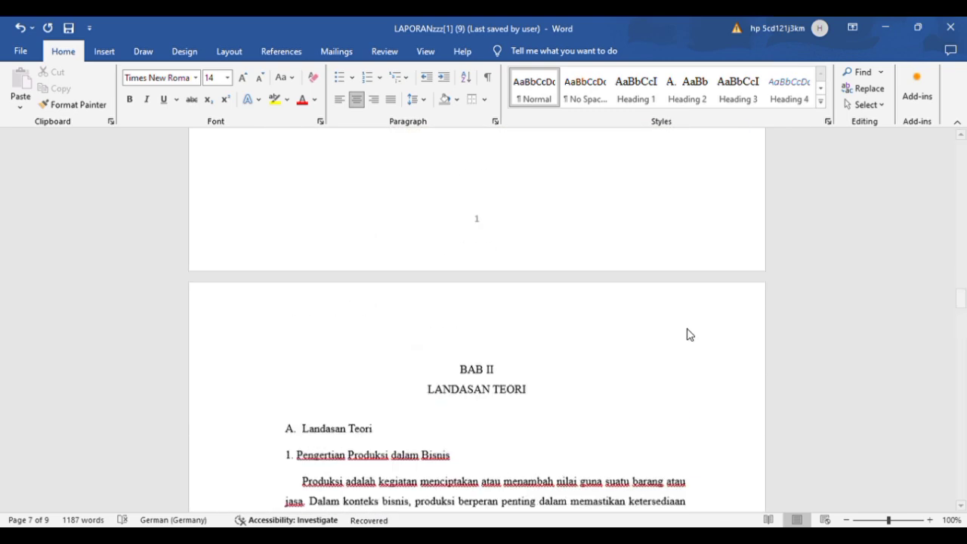
pyautogui.scroll(5, 694, 335)
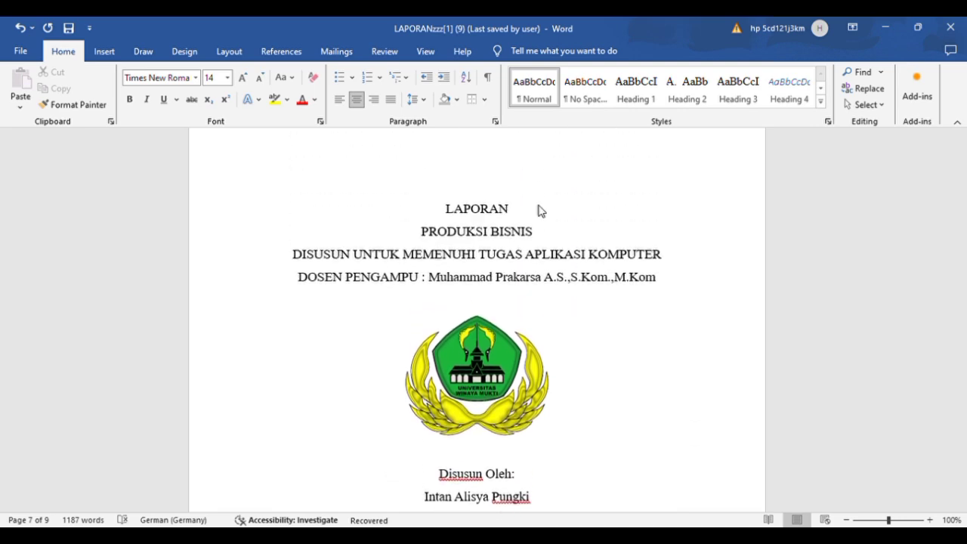
pyautogui.click(453, 212)
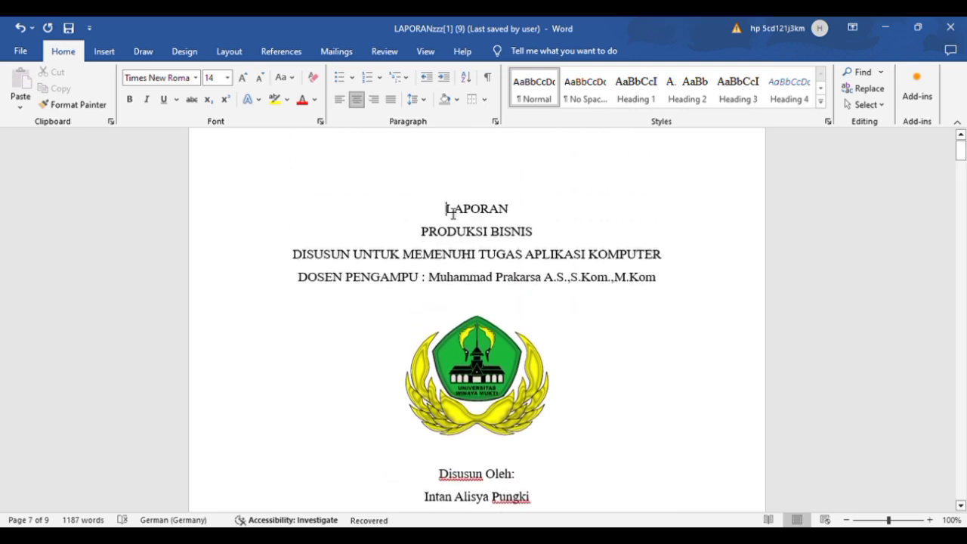
pyautogui.moveTo(452, 212); pyautogui.dragTo(512, 317)
pyautogui.moveTo(562, 385); pyautogui.dragTo(593, 229)
pyautogui.moveTo(612, 156); pyautogui.dragTo(673, 316)
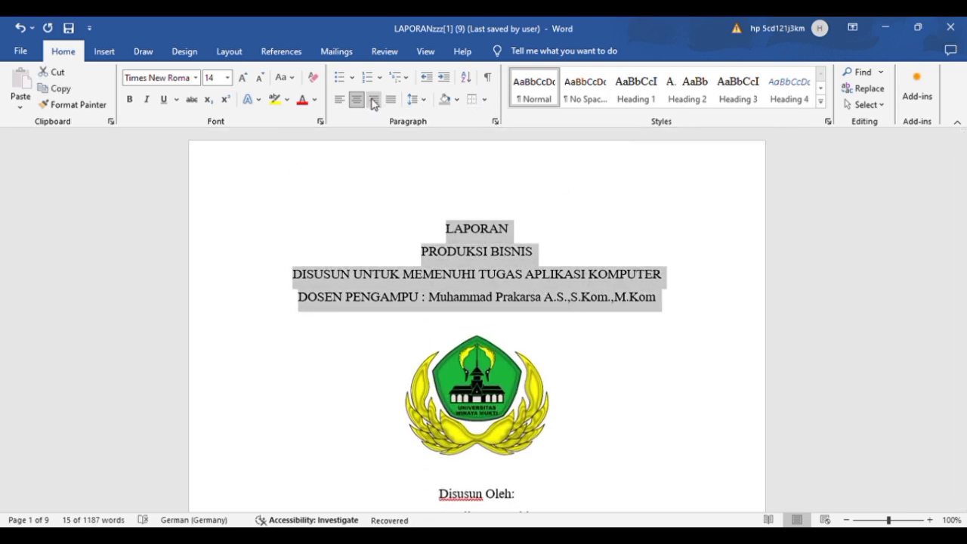
pyautogui.click(345, 103)
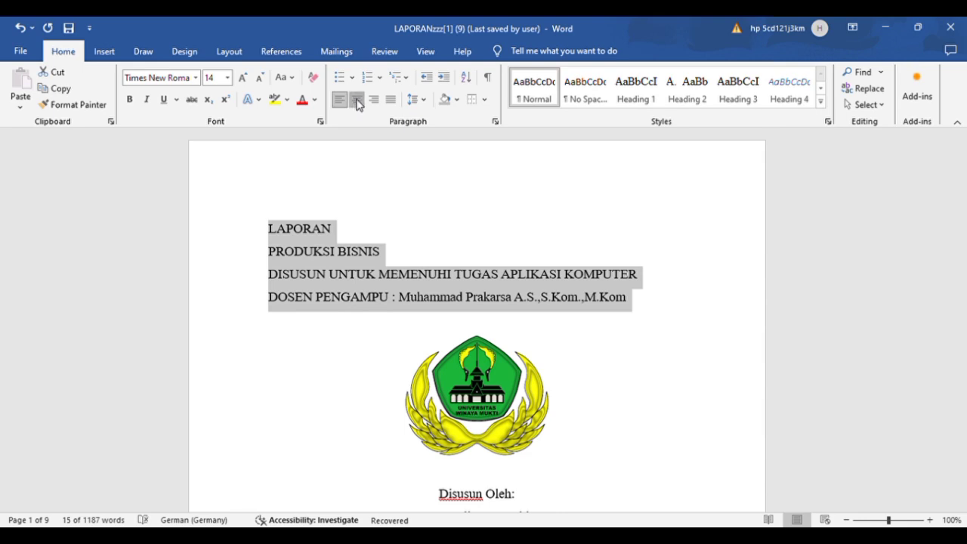
pyautogui.click(356, 100)
pyautogui.click(585, 358)
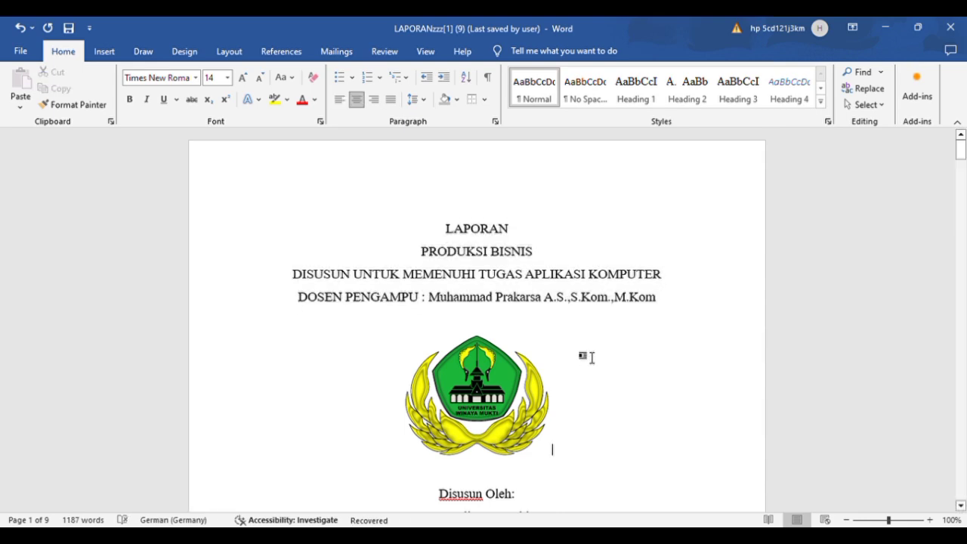
# Step: Select the university logo on the cover page and view the options for inserting pictures
pyautogui.scroll(-5, 584, 357)
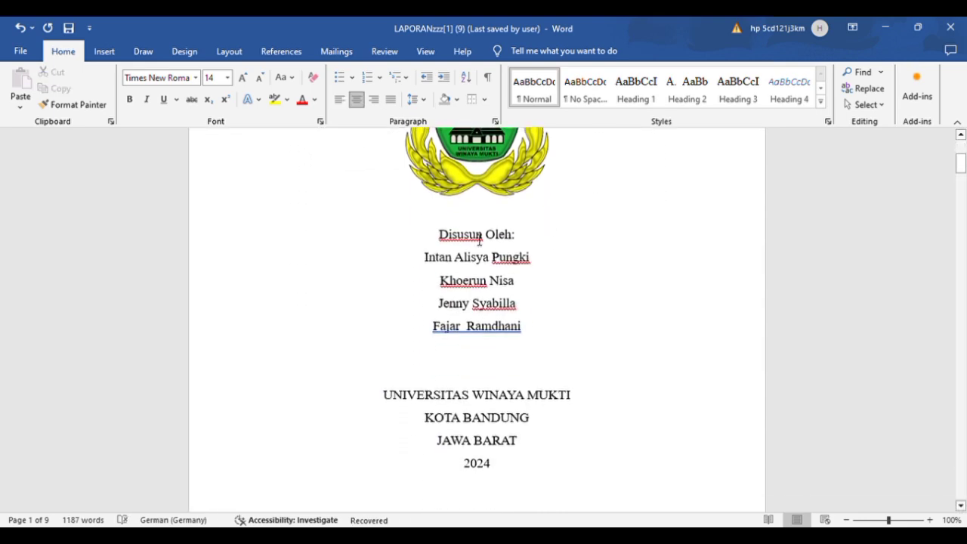
pyautogui.scroll(3, 479, 241)
pyautogui.click(479, 240)
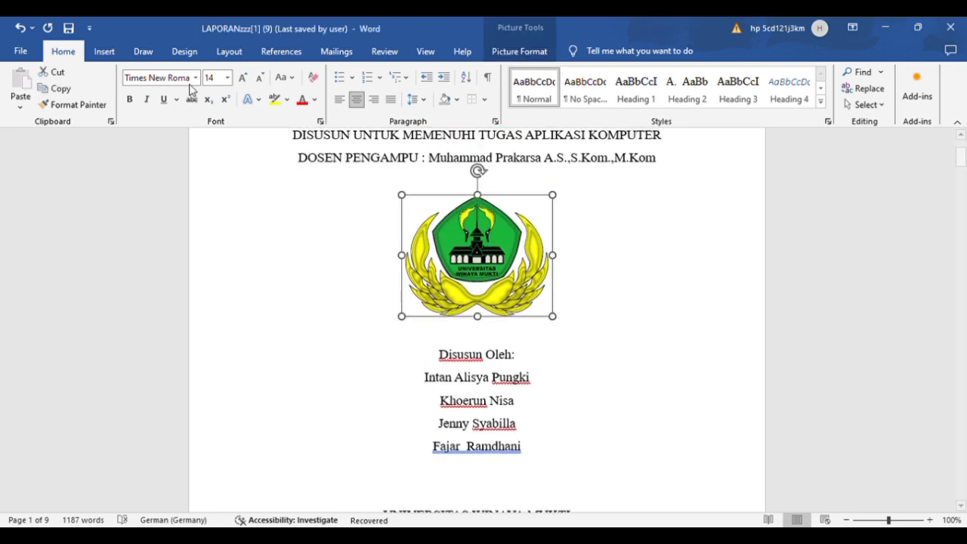
pyautogui.click(110, 50)
pyautogui.click(150, 93)
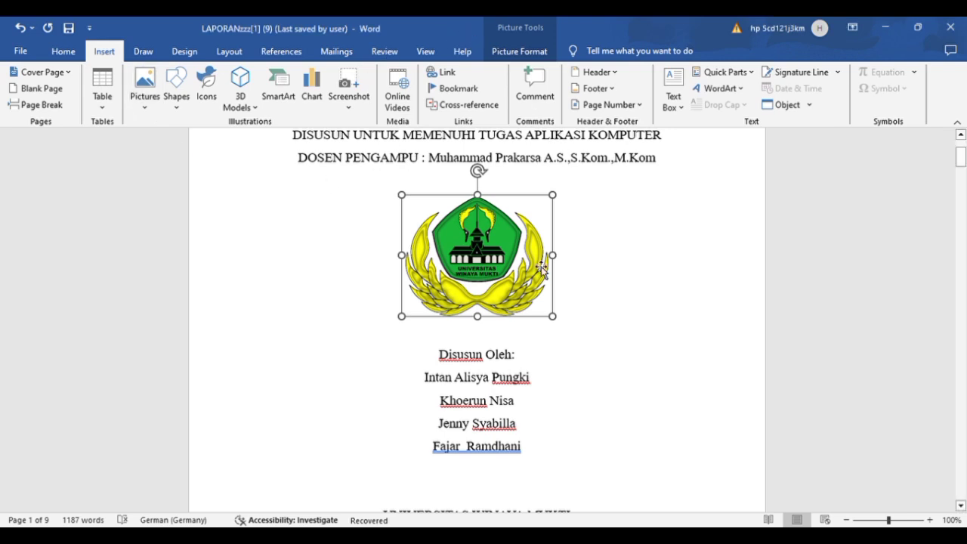
# Step: Select the entire report and change its line spacing, then deselect the text
pyautogui.click(615, 311)
pyautogui.scroll(3, 612, 310)
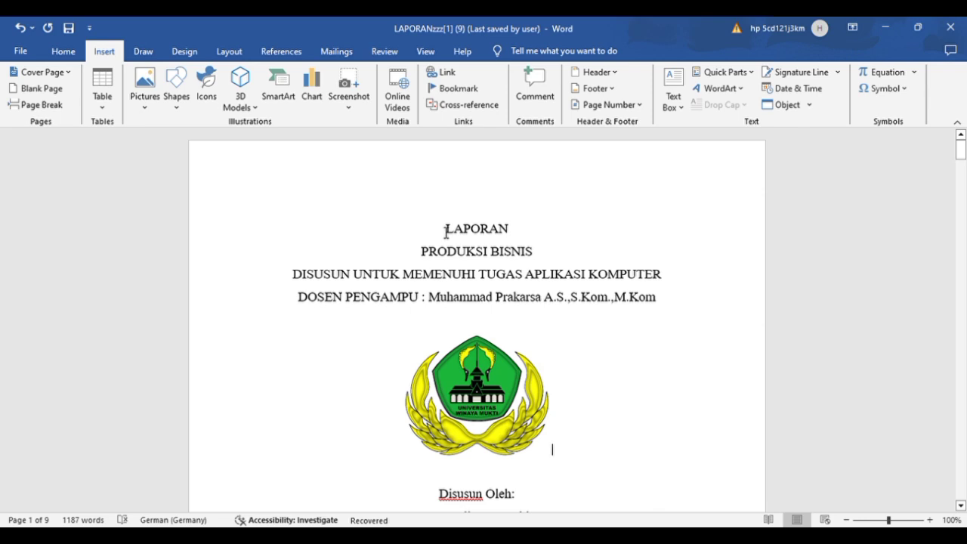
pyautogui.hotkey('ctrl', 'a')
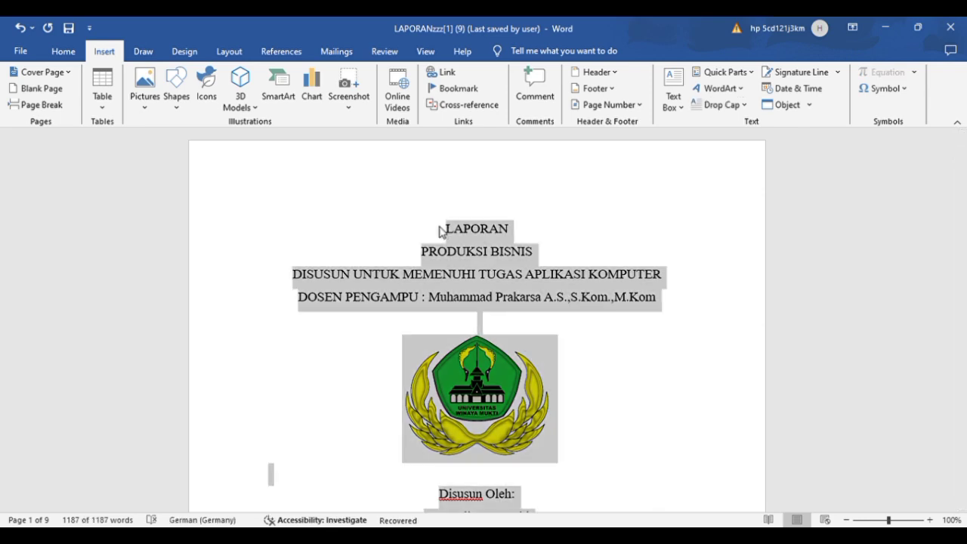
pyautogui.scroll(-9, 635, 337)
pyautogui.scroll(-12, 636, 337)
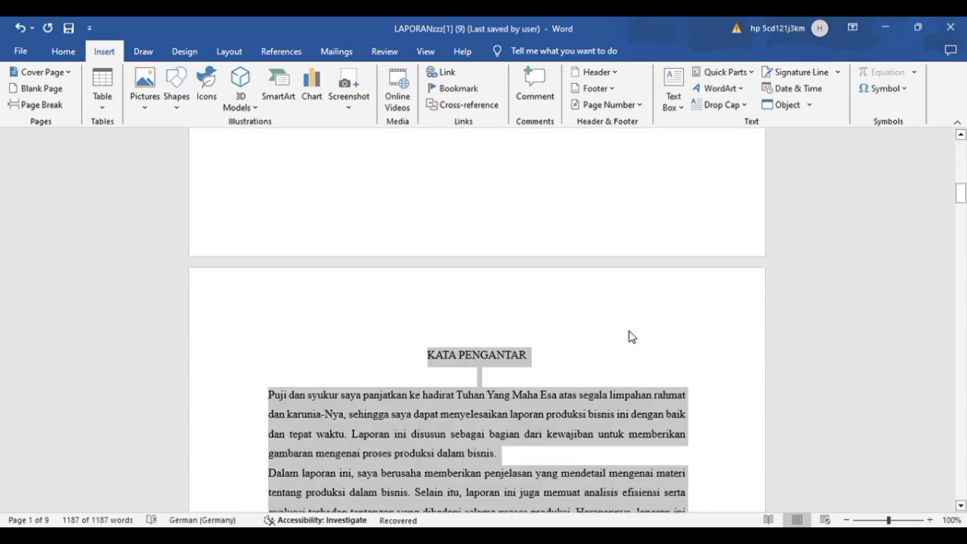
pyautogui.scroll(15, 632, 337)
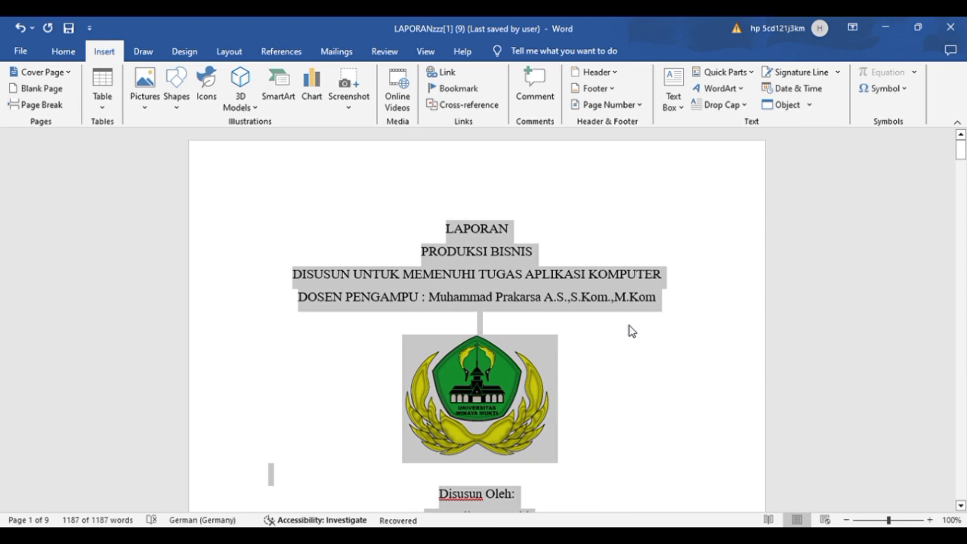
pyautogui.click(62, 53)
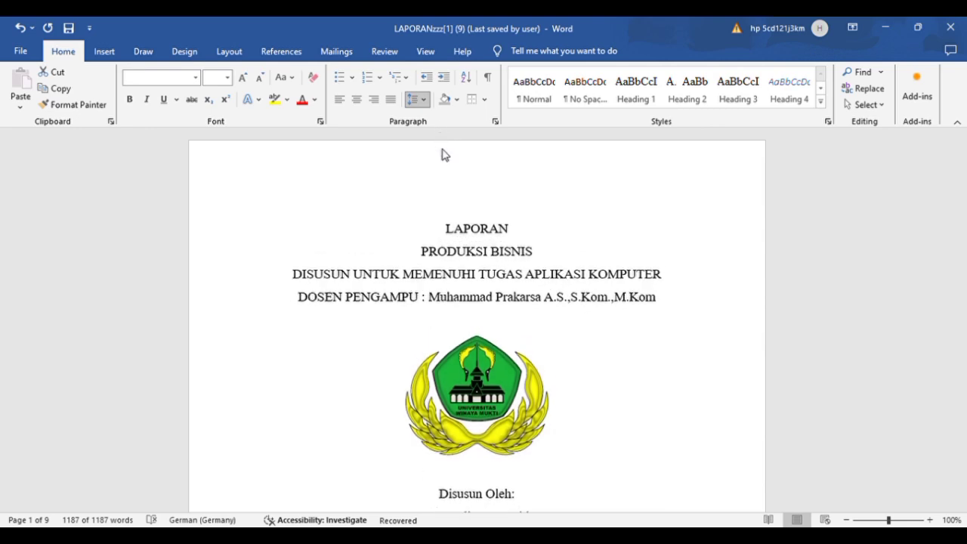
pyautogui.click(444, 154)
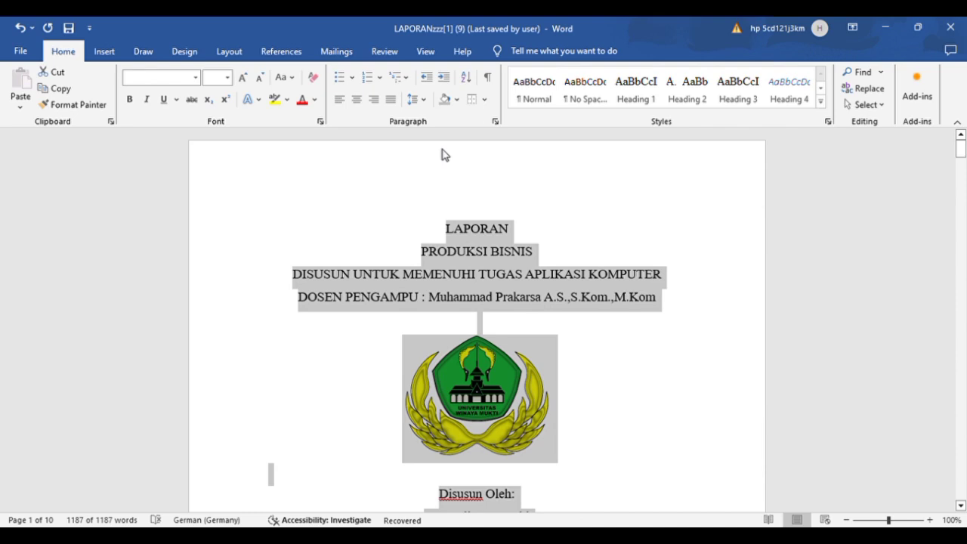
pyautogui.click(650, 347)
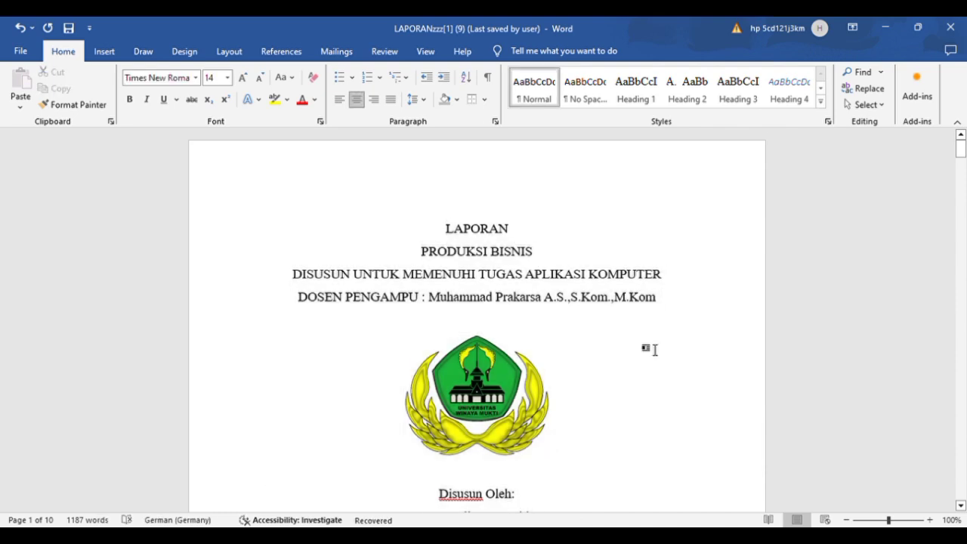
# Step: Apply the Heading 1 style to the KATA PENGANTAR title on the preface page
pyautogui.scroll(-5, 655, 350)
pyautogui.scroll(-8, 647, 350)
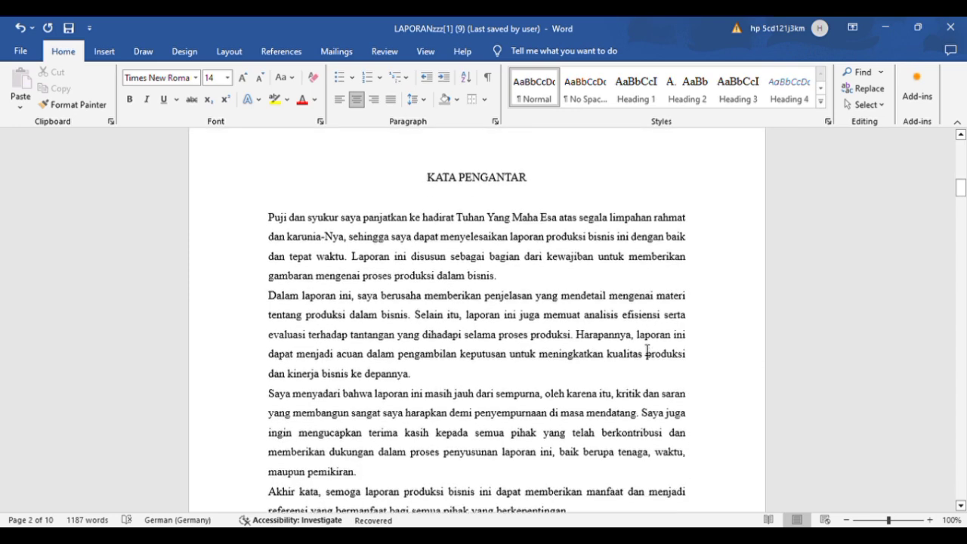
pyautogui.scroll(-1, 647, 350)
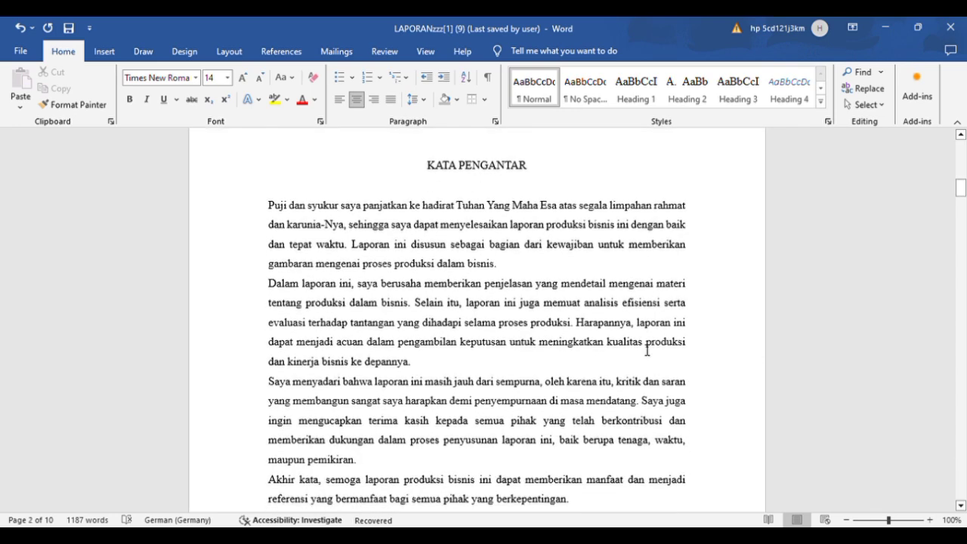
pyautogui.tripleClick(476, 168)
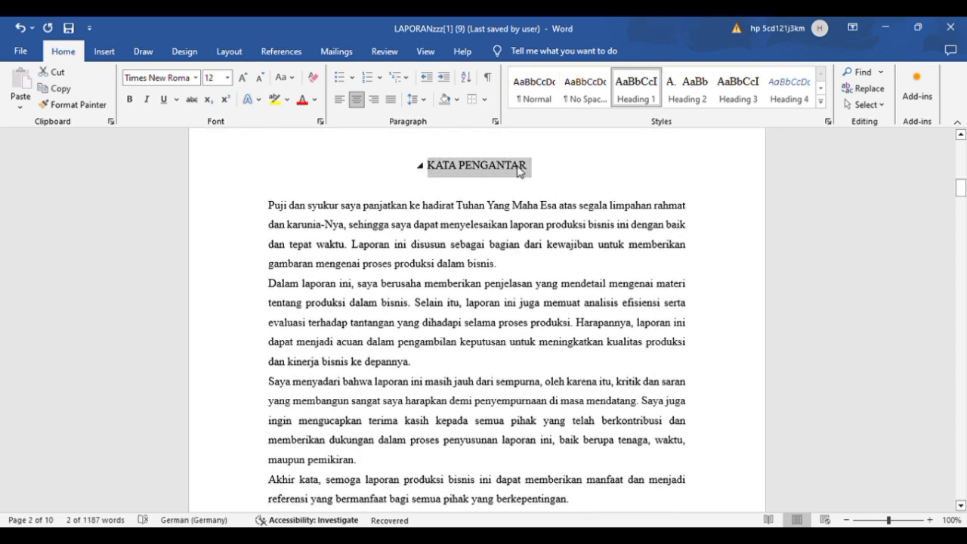
pyautogui.click(653, 93)
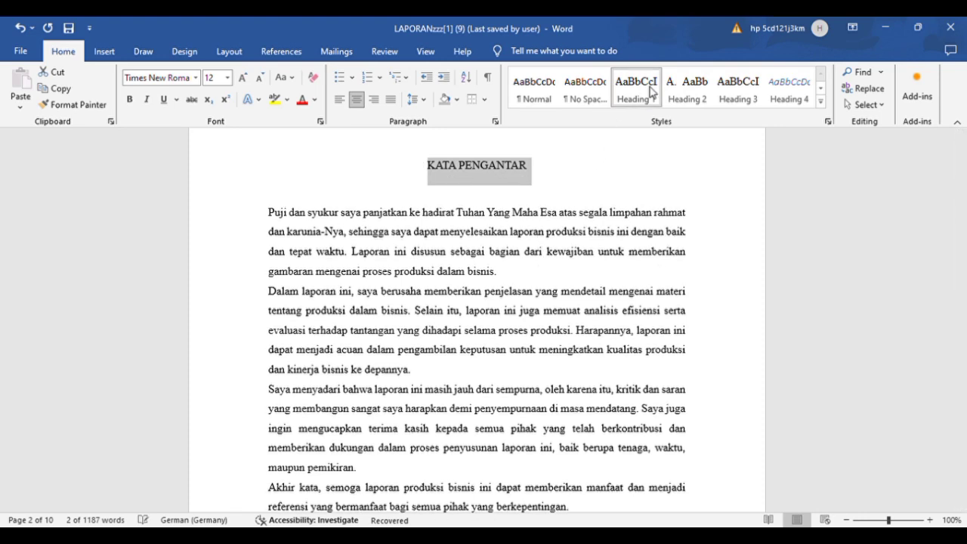
pyautogui.click(579, 170)
# Step: Open the footer of the KATA PENGANTAR page to view its page number options, then leave the footer unchanged
pyautogui.scroll(-5, 580, 173)
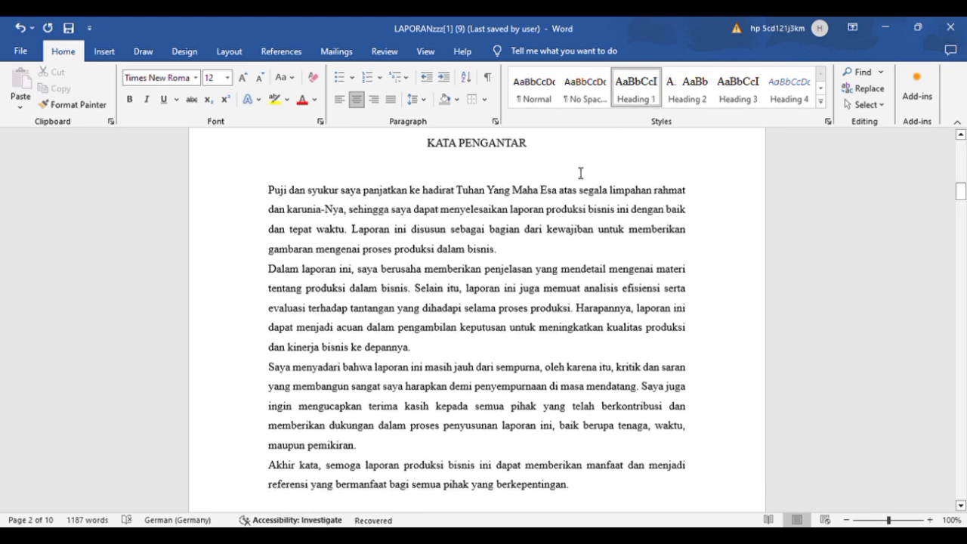
pyautogui.scroll(-5, 581, 172)
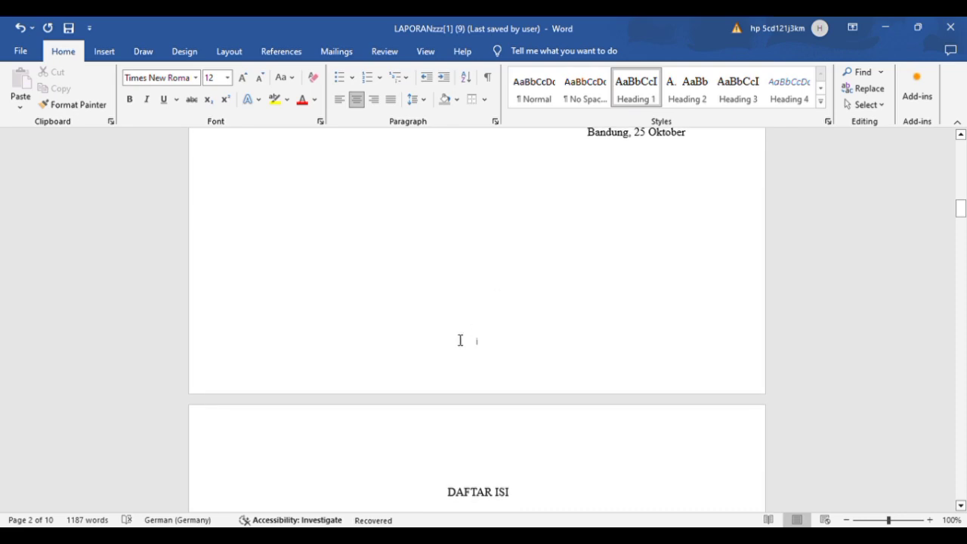
pyautogui.doubleClick(468, 349)
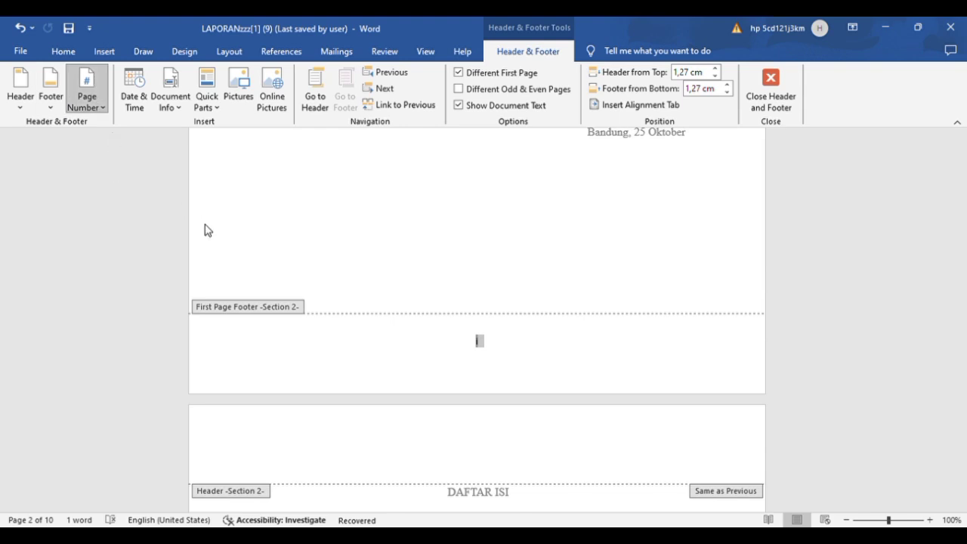
pyautogui.press('Escape')
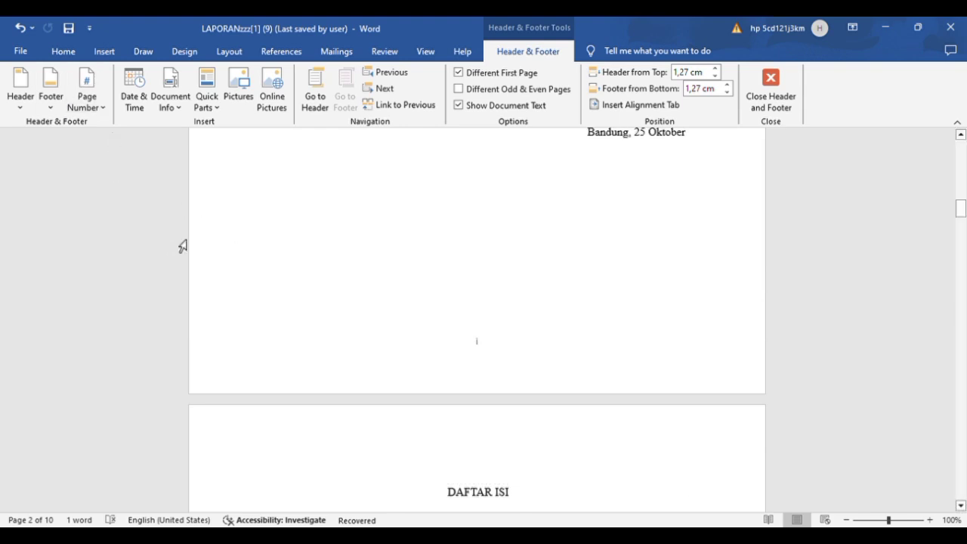
# Step: Look through the report from the DAFTAR ISI contents list and both chapters to the LAPORAN PENJUALAN sales table
pyautogui.scroll(-5, 166, 246)
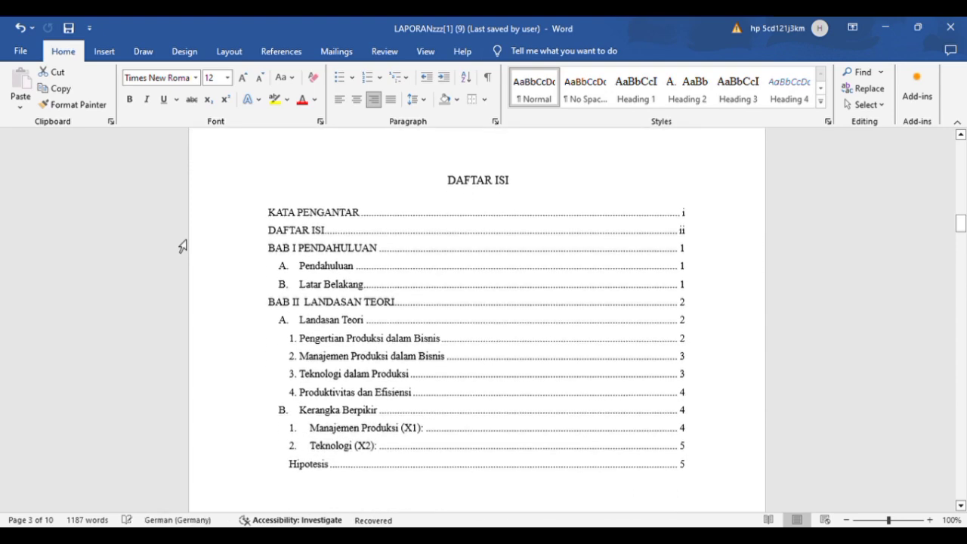
pyautogui.click(393, 194)
pyautogui.scroll(-2, 441, 262)
pyautogui.scroll(-8, 440, 262)
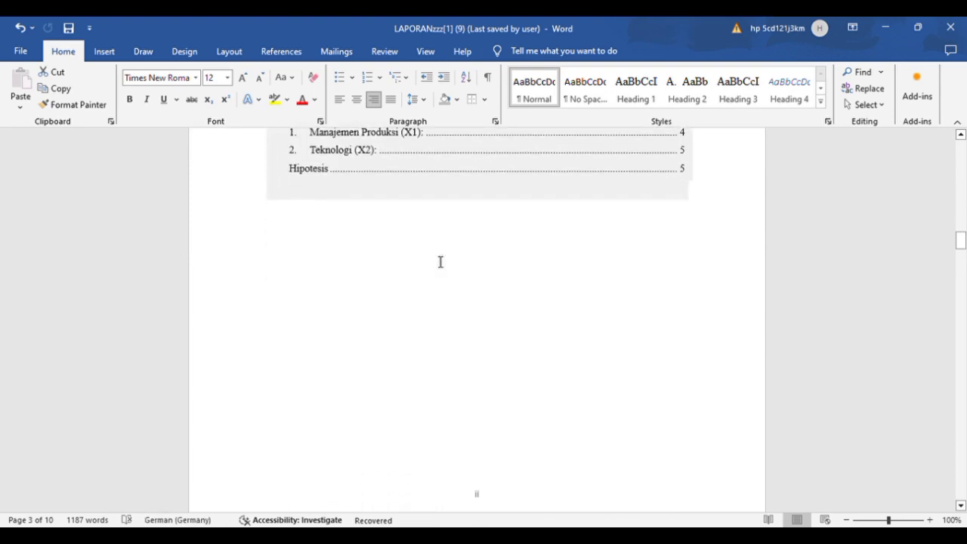
pyautogui.scroll(-10, 440, 263)
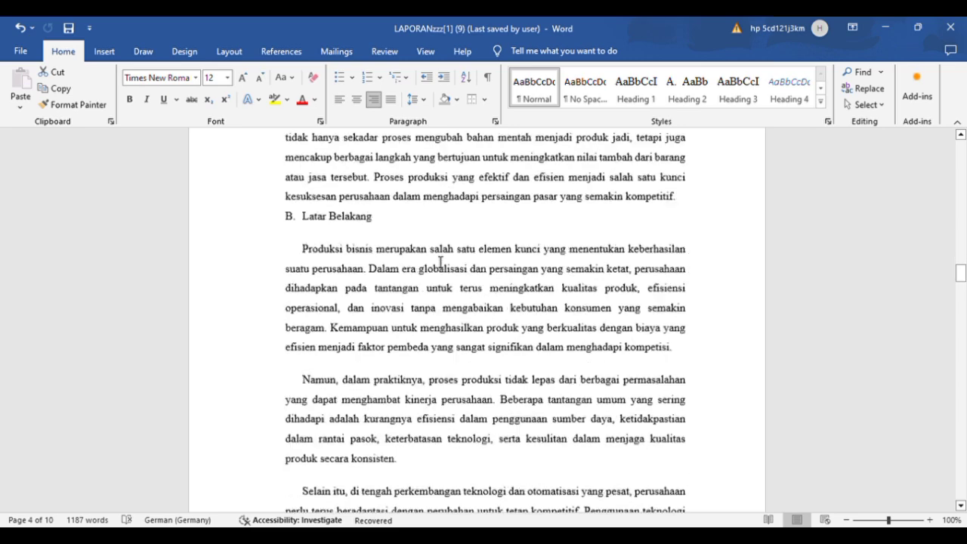
pyautogui.scroll(-10, 441, 262)
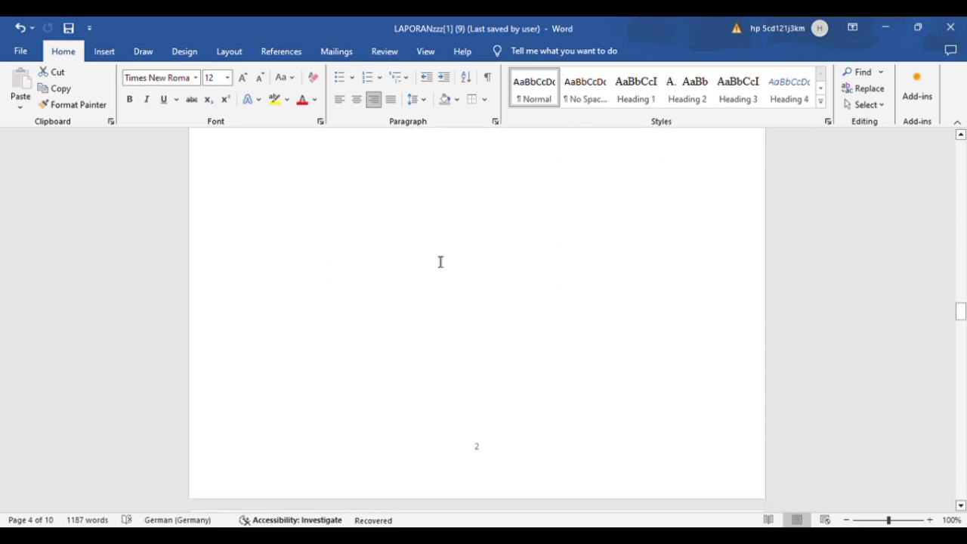
pyautogui.scroll(-10, 439, 260)
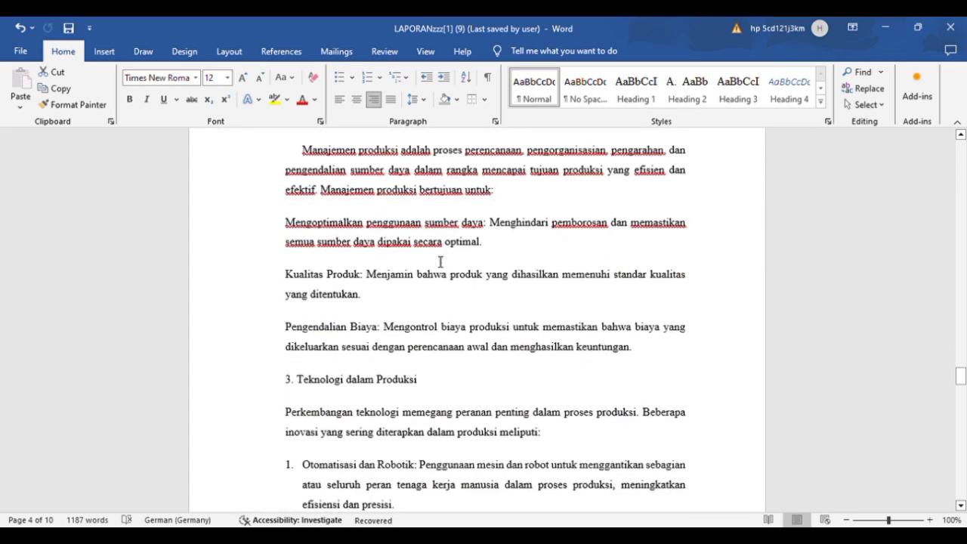
pyautogui.scroll(-10, 441, 263)
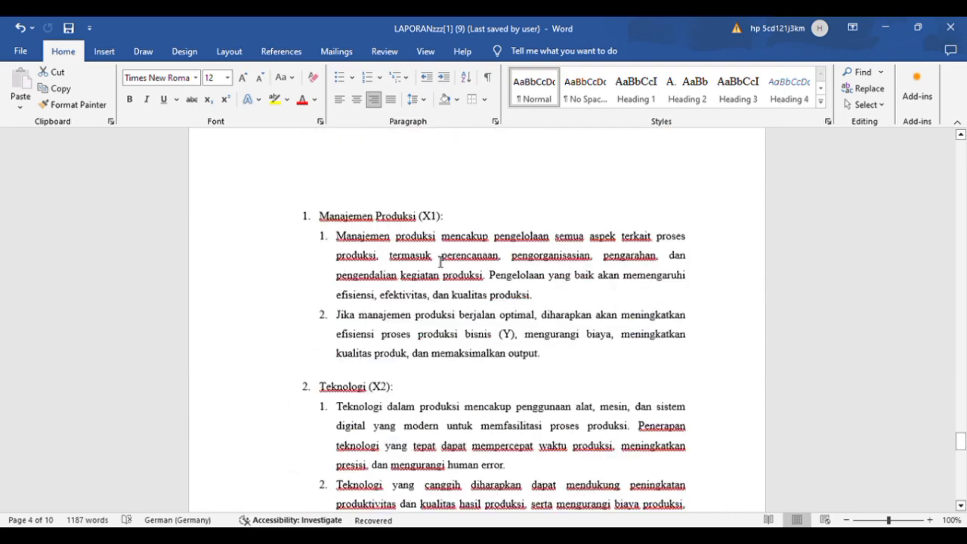
pyautogui.scroll(-3, 441, 262)
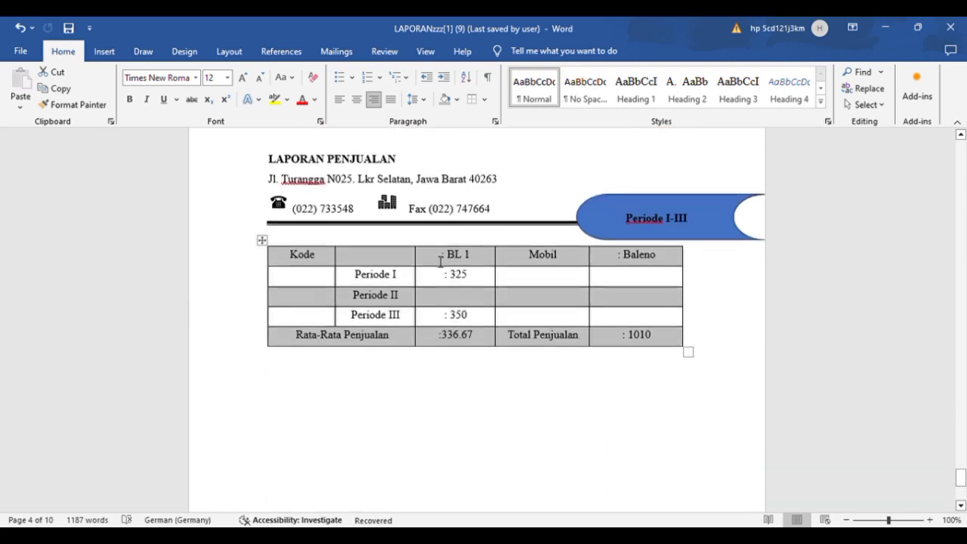
pyautogui.click(711, 342)
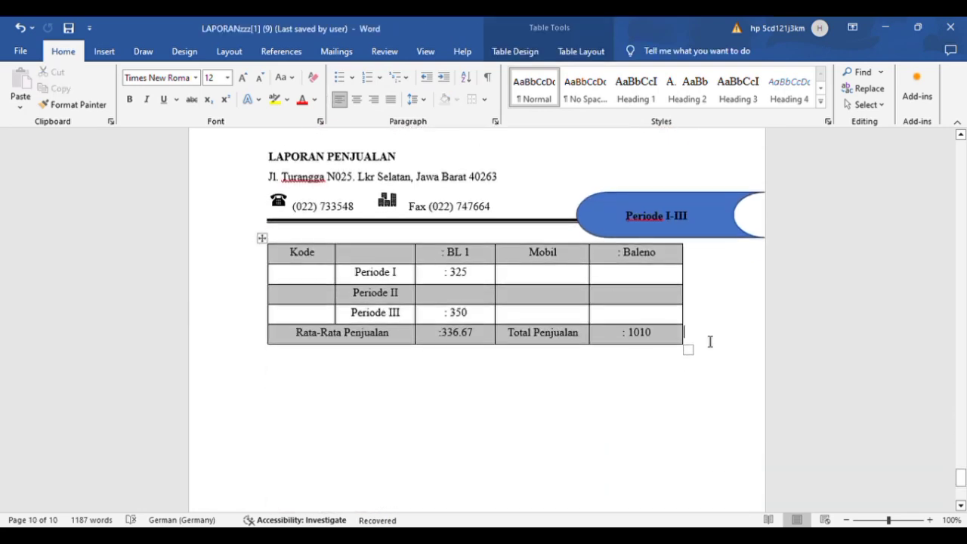
pyautogui.press('Return')
pyautogui.press('Return')
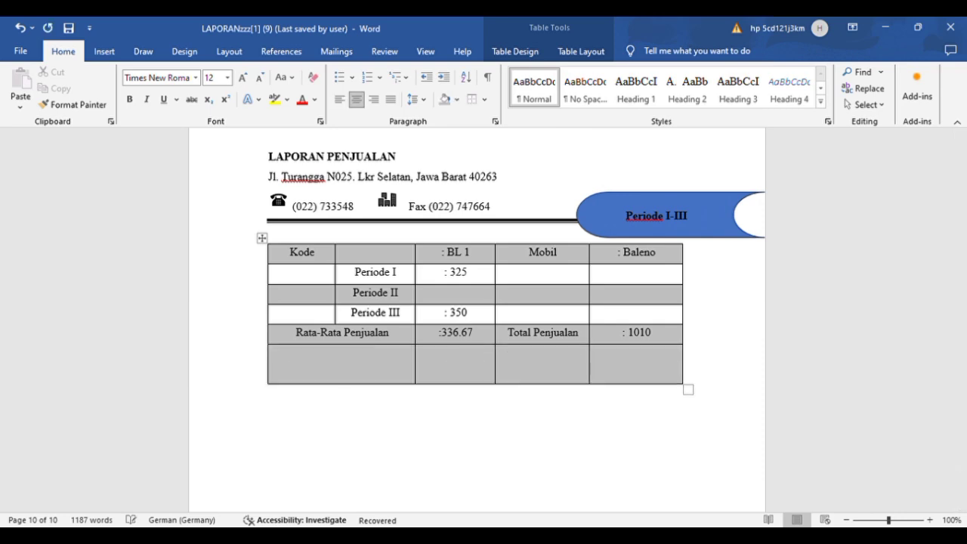
pyautogui.press('BackSpace')
pyautogui.hotkey('ctrl', 'l')
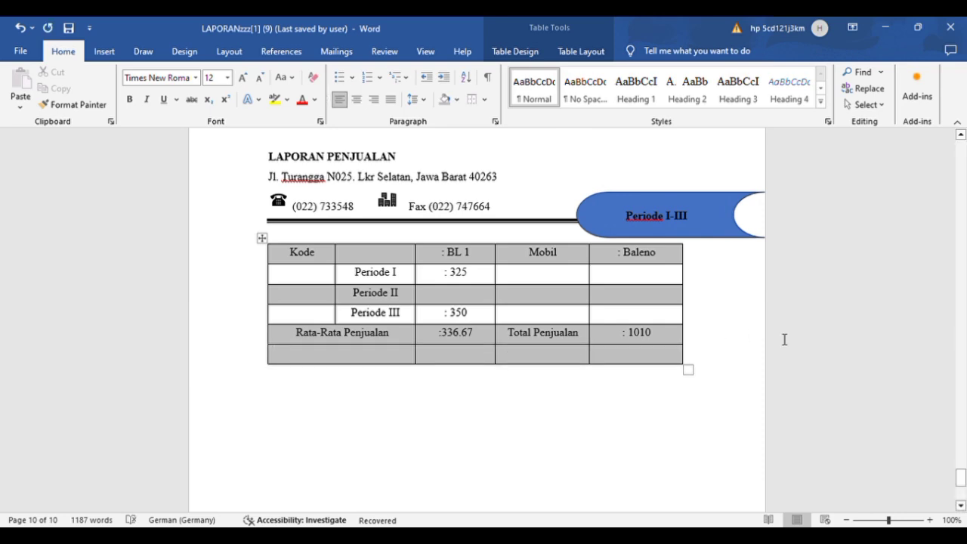
pyautogui.click(18, 30)
pyautogui.click(18, 30)
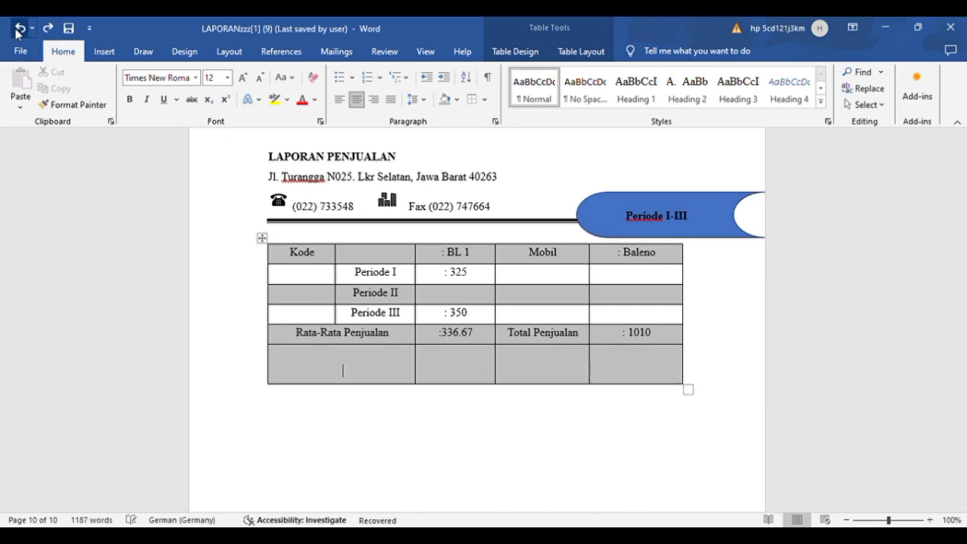
pyautogui.click(18, 30)
pyautogui.click(18, 30)
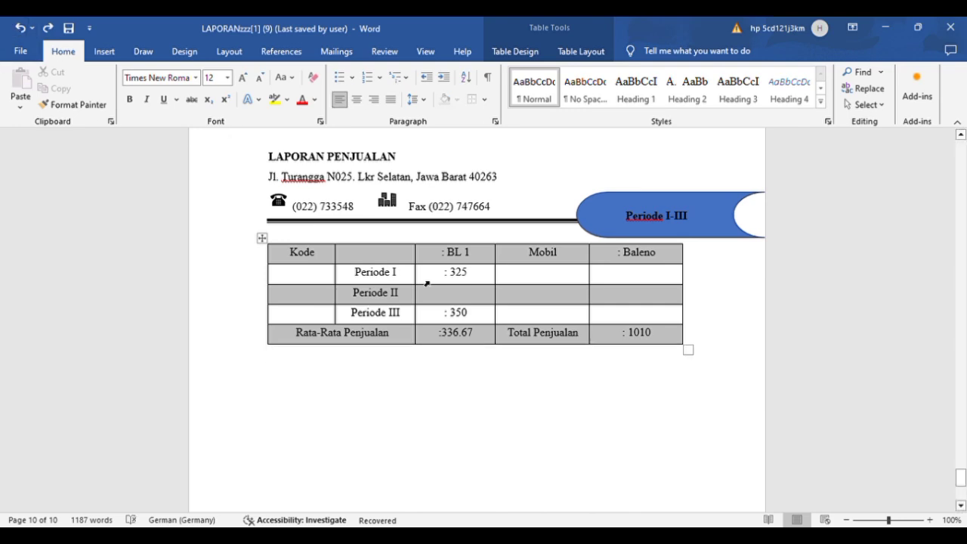
# Step: Copy the LAPORAN PENJUALAN title to a left-aligned line below the sales table
pyautogui.click(511, 414)
pyautogui.hotkey('ctrl', 'l')
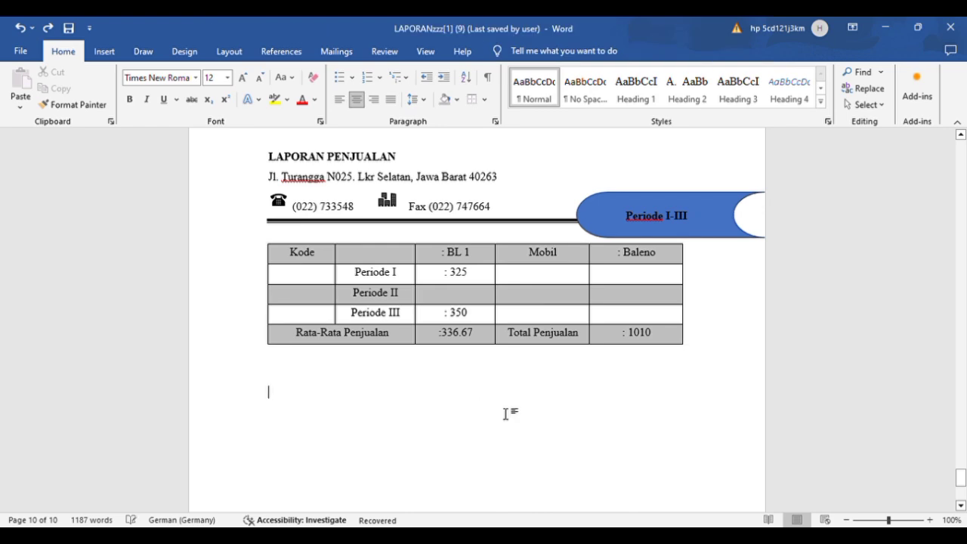
pyautogui.moveTo(269, 157); pyautogui.dragTo(379, 161)
pyautogui.hotkey('ctrl', 'c')
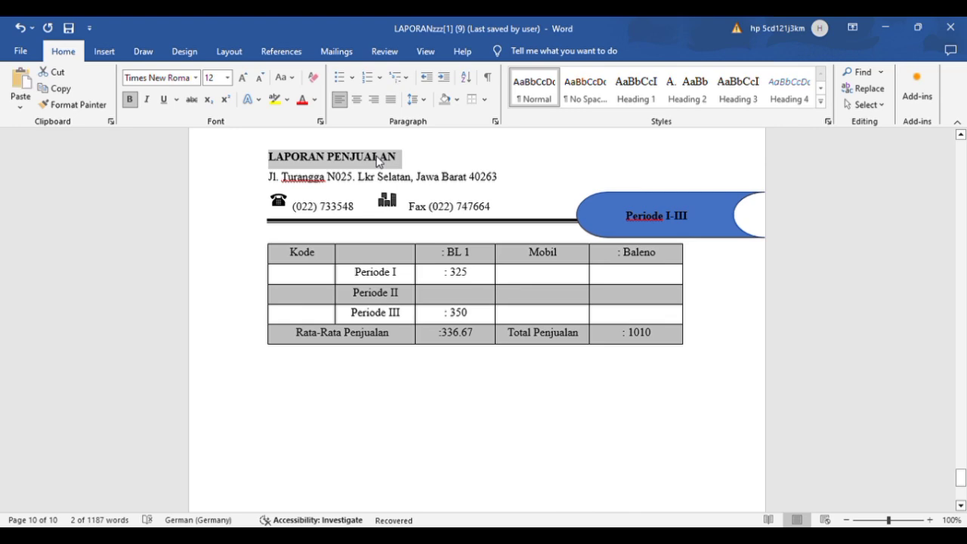
pyautogui.click(272, 394)
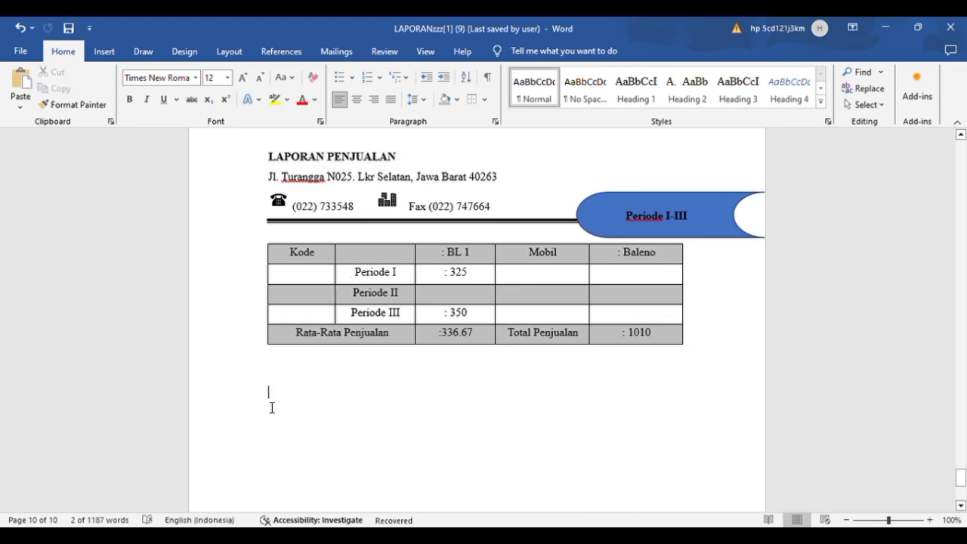
pyautogui.hotkey('ctrl', 'v')
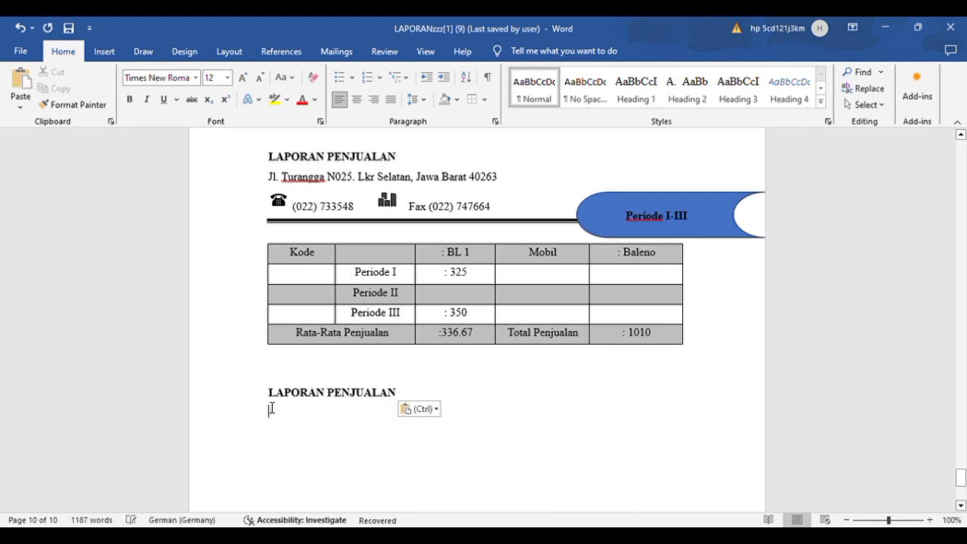
# Step: Copy the address line of the sales letterhead to the line directly below the duplicated LAPORAN PENJUALAN title
pyautogui.moveTo(269, 181); pyautogui.dragTo(499, 181)
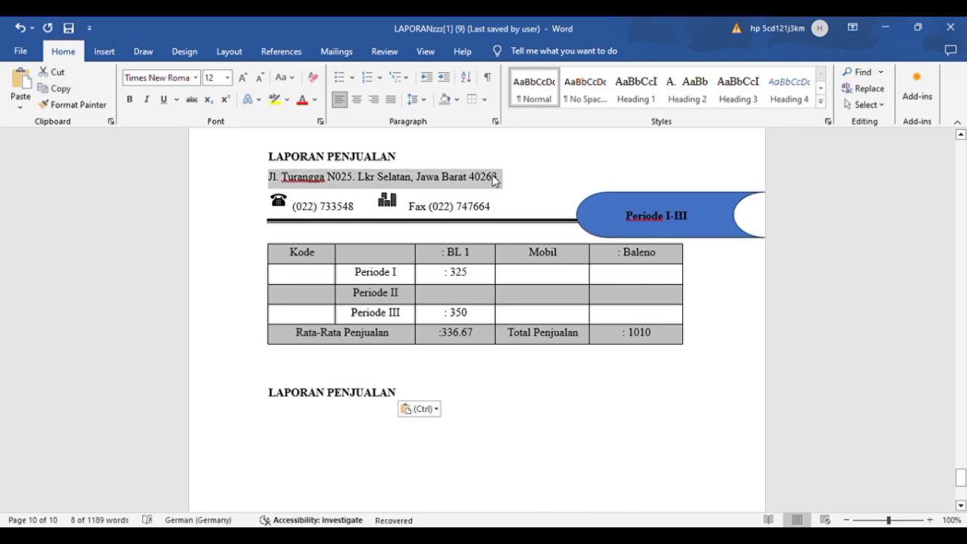
pyautogui.hotkey('ctrl', 'v')
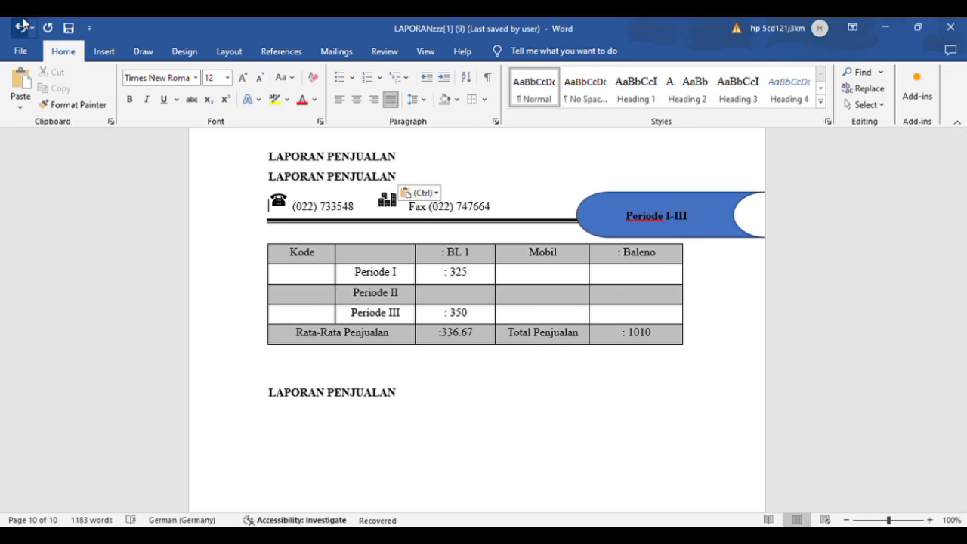
pyautogui.click(21, 28)
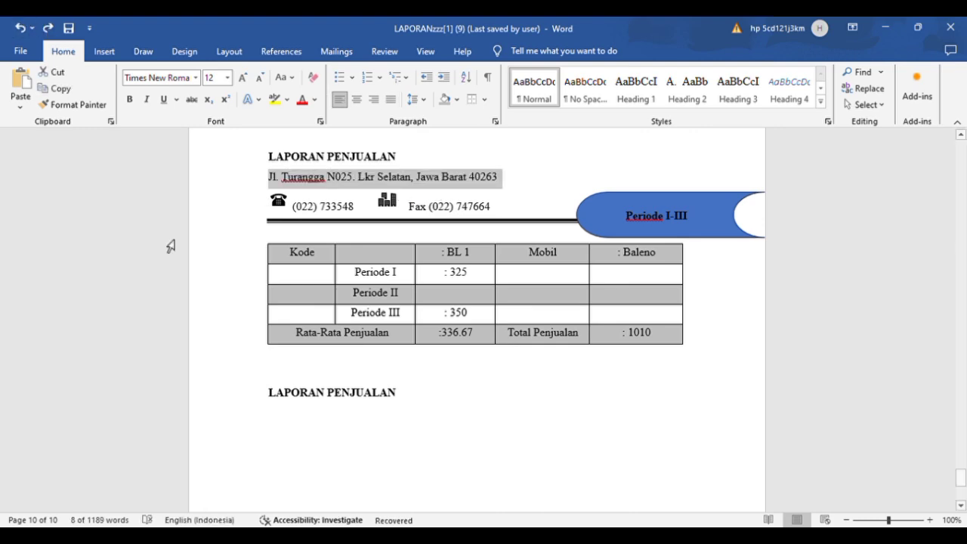
pyautogui.click(302, 412)
pyautogui.hotkey('ctrl', 'v')
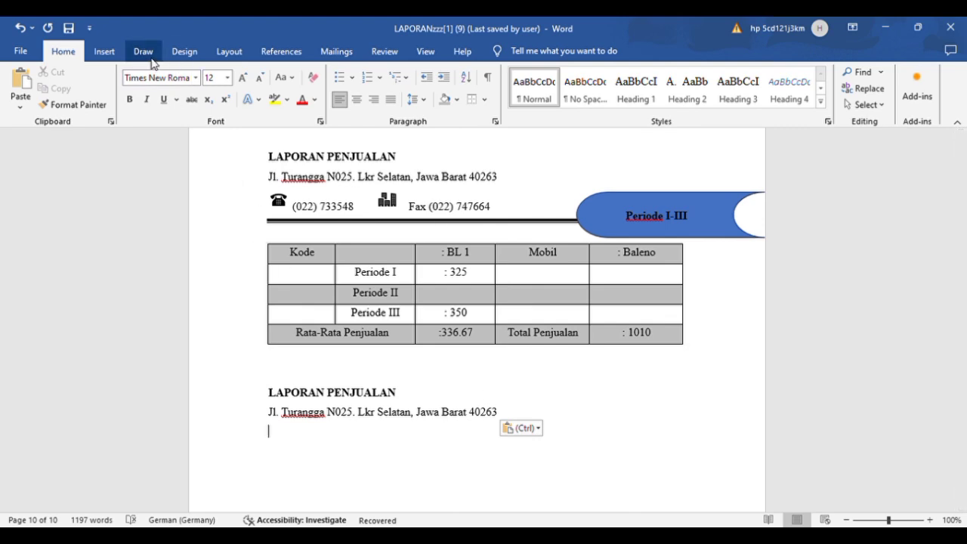
# Step: Insert a telephone icon on the line below the duplicated address and shrink it to about the text height
pyautogui.click(104, 51)
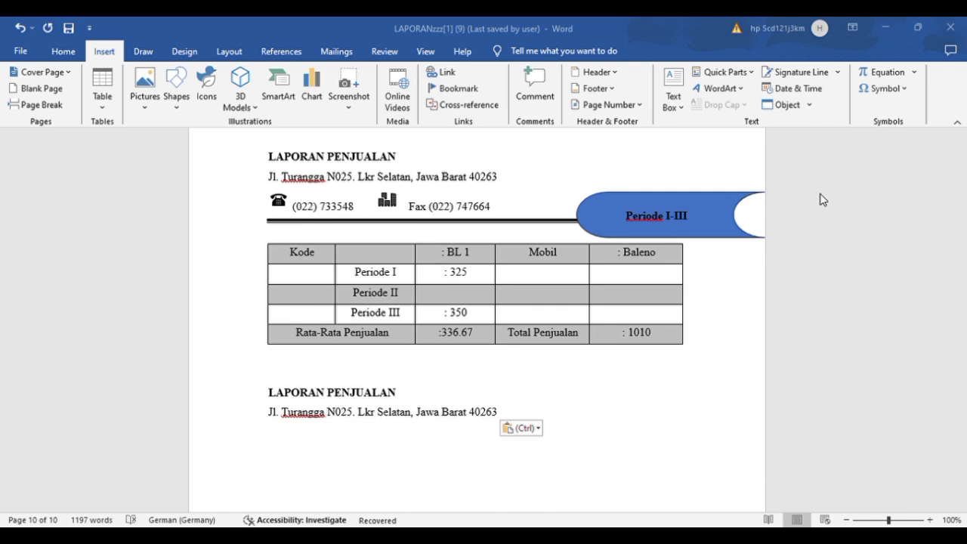
pyautogui.click(210, 85)
pyautogui.hotkey('ctrl', 'v')
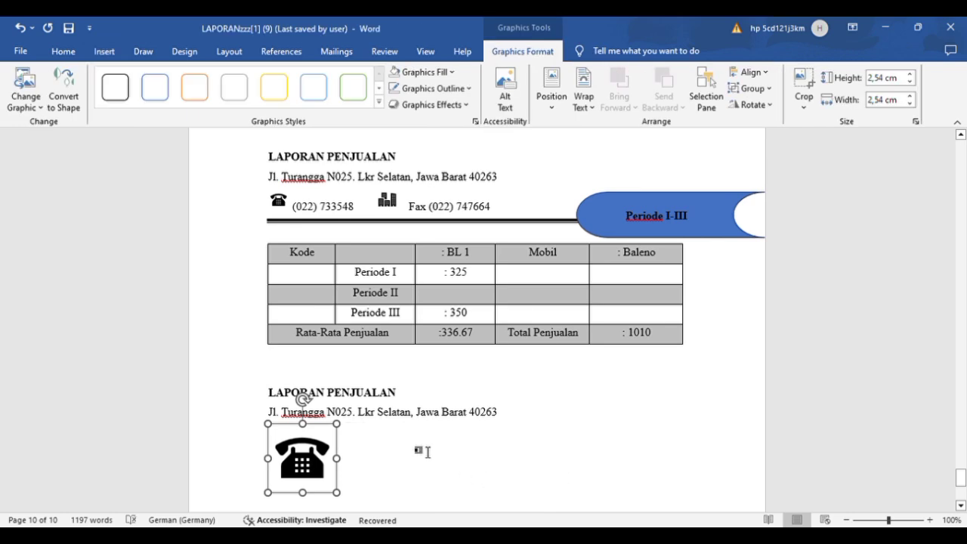
pyautogui.moveTo(338, 425); pyautogui.dragTo(339, 441)
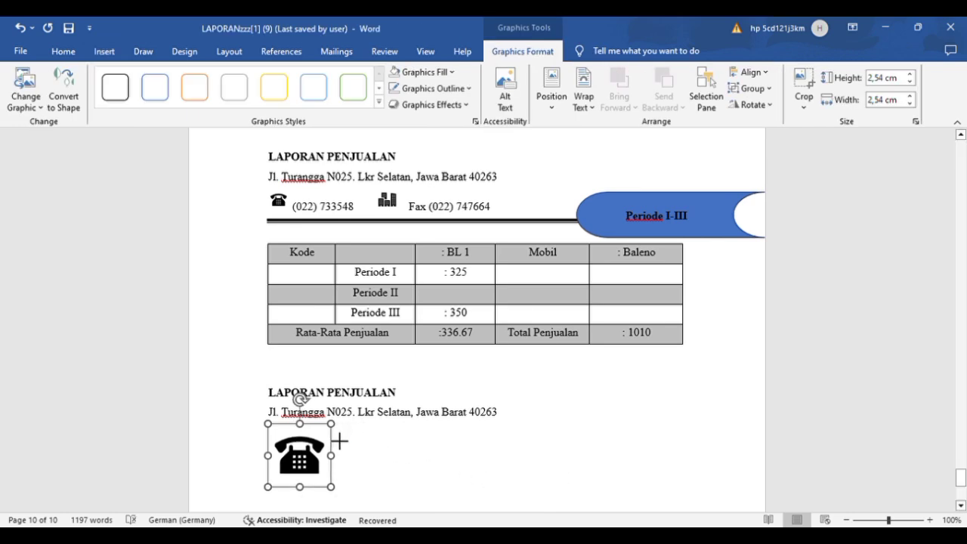
pyautogui.moveTo(269, 488); pyautogui.dragTo(323, 456)
pyautogui.click(366, 443)
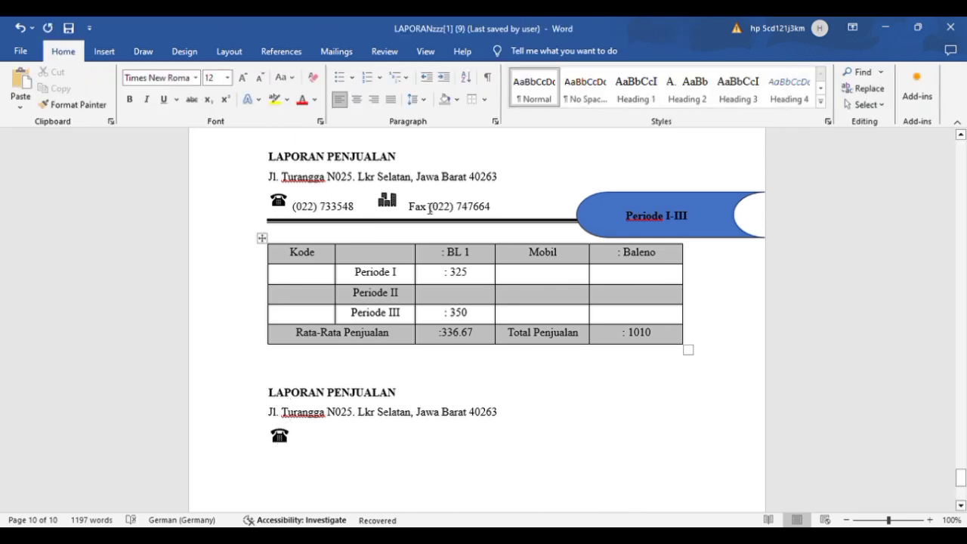
# Step: Try a thick vertical border on the line with the new telephone icon, and undo it
pyautogui.click(489, 101)
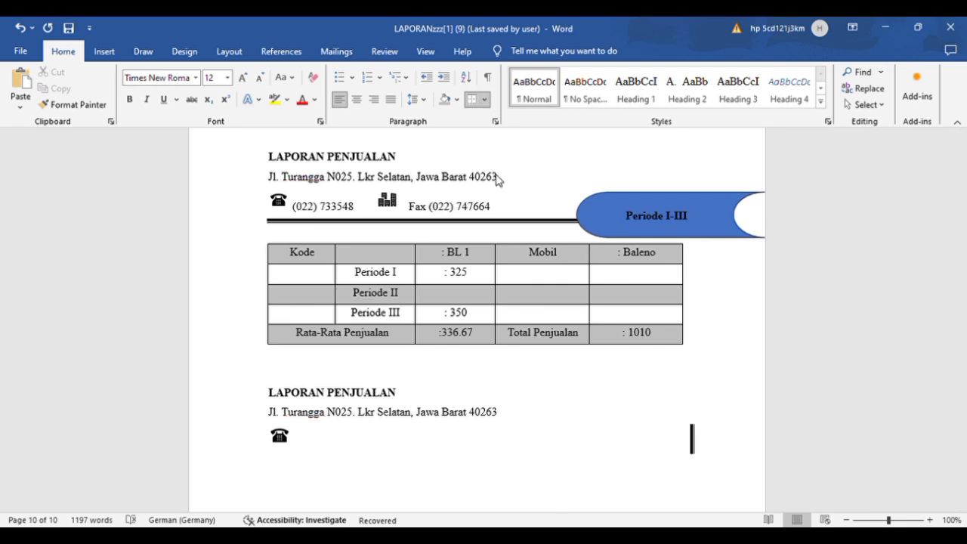
pyautogui.hotkey('ctrl', 'z')
pyautogui.hotkey('ctrl', 'z')
pyautogui.hotkey('ctrl', 'z')
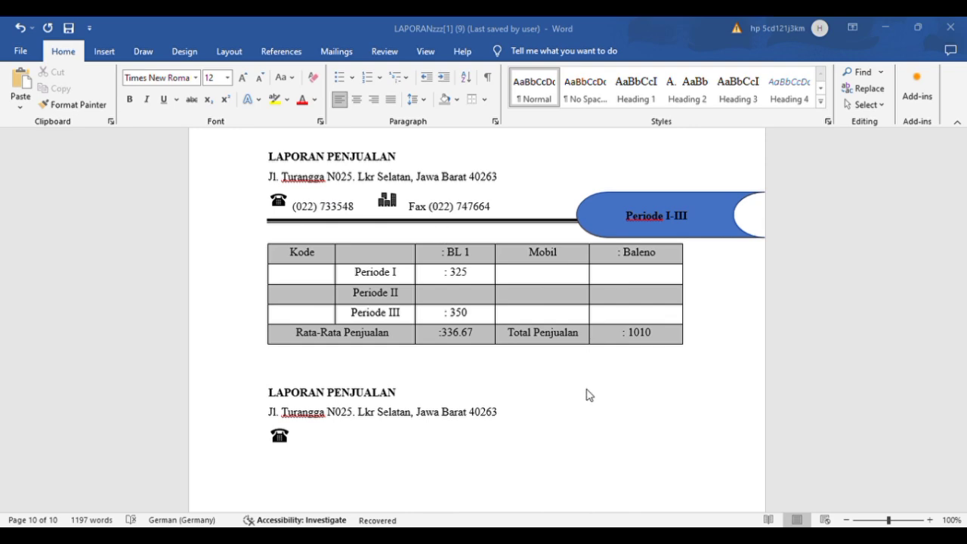
# Step: Apply a thick-and-thin double rule above the telephone icon's line, below the duplicated address, and delete the icon
pyautogui.click(484, 103)
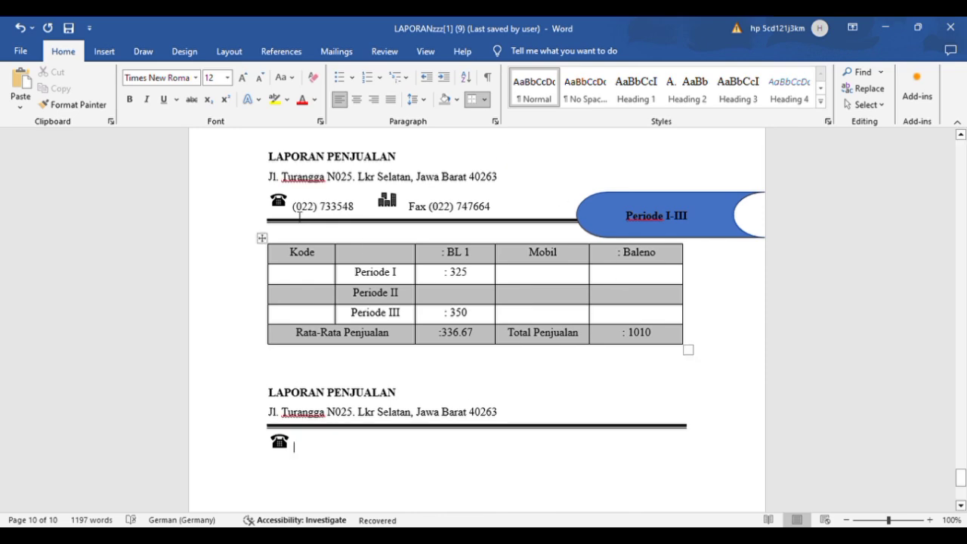
pyautogui.click(344, 451)
pyautogui.click(279, 445)
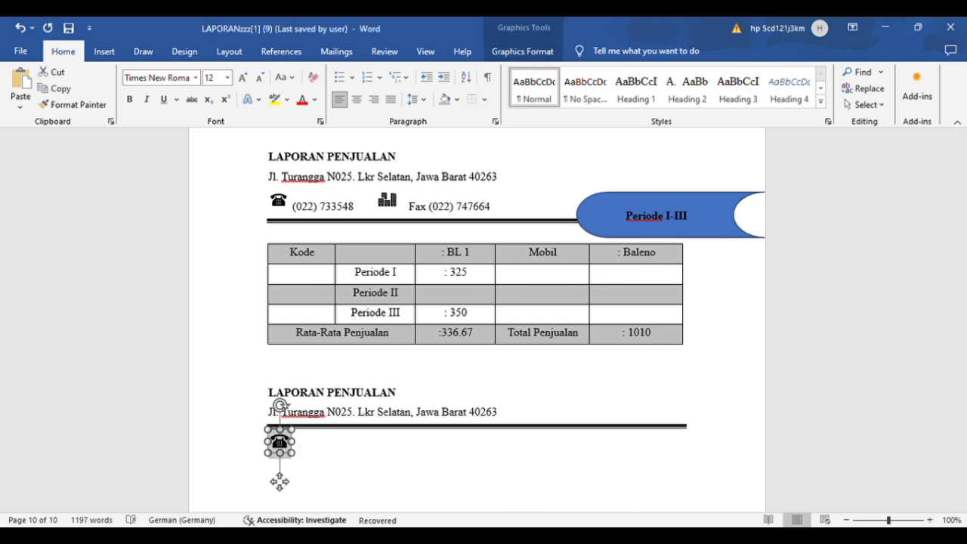
pyautogui.press('Delete')
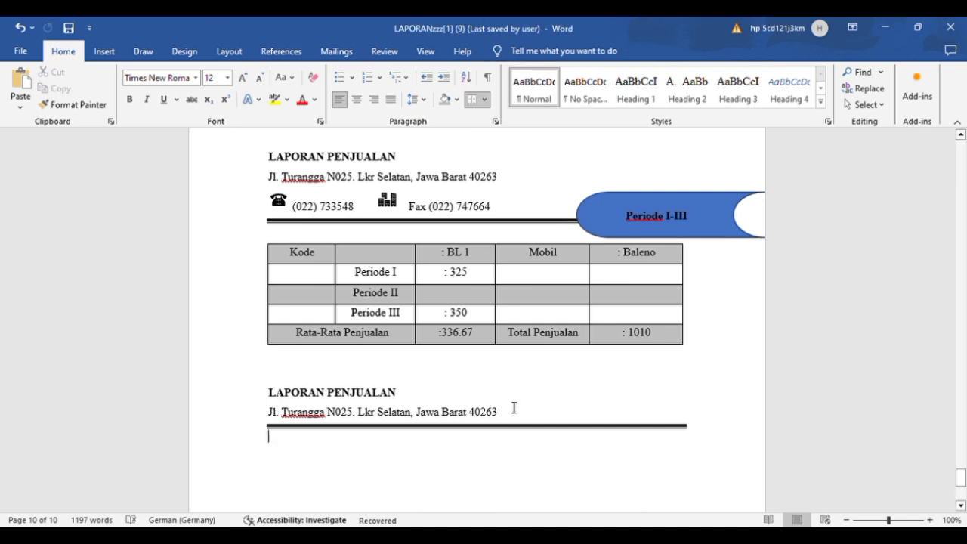
# Step: Insert a telephone icon on a new line between the duplicated address and the double rule, and shrink it to about 0.85 cm
pyautogui.click(511, 408)
pyautogui.click(516, 416)
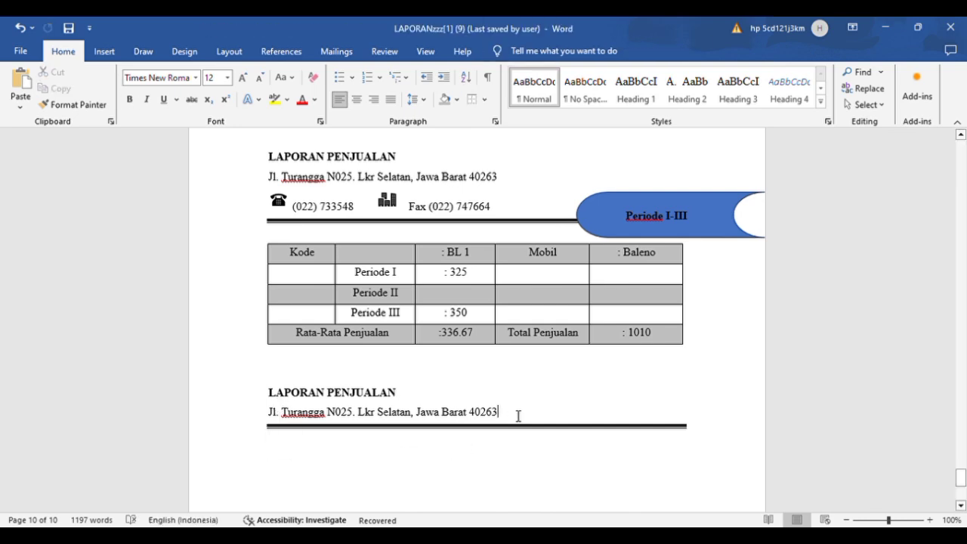
pyautogui.press('Return')
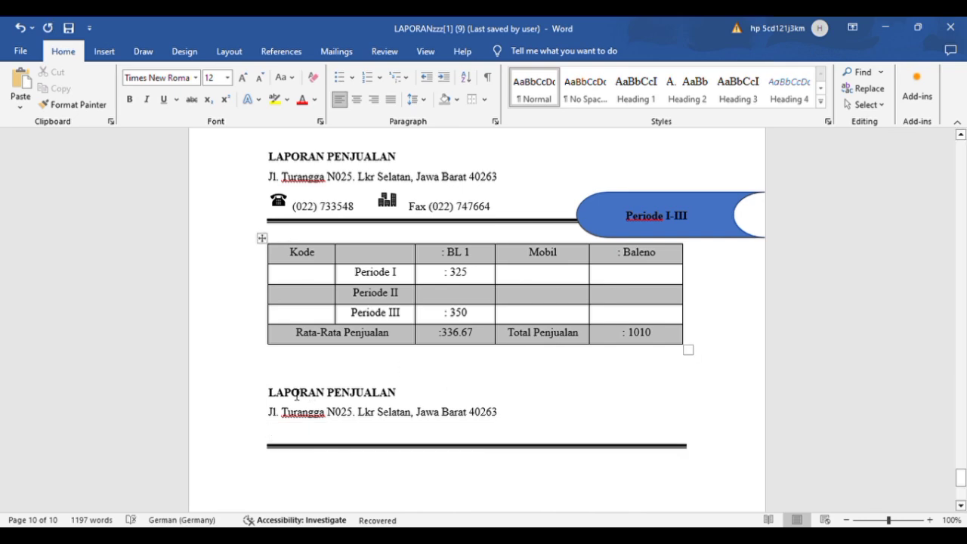
pyautogui.click(101, 50)
pyautogui.click(217, 88)
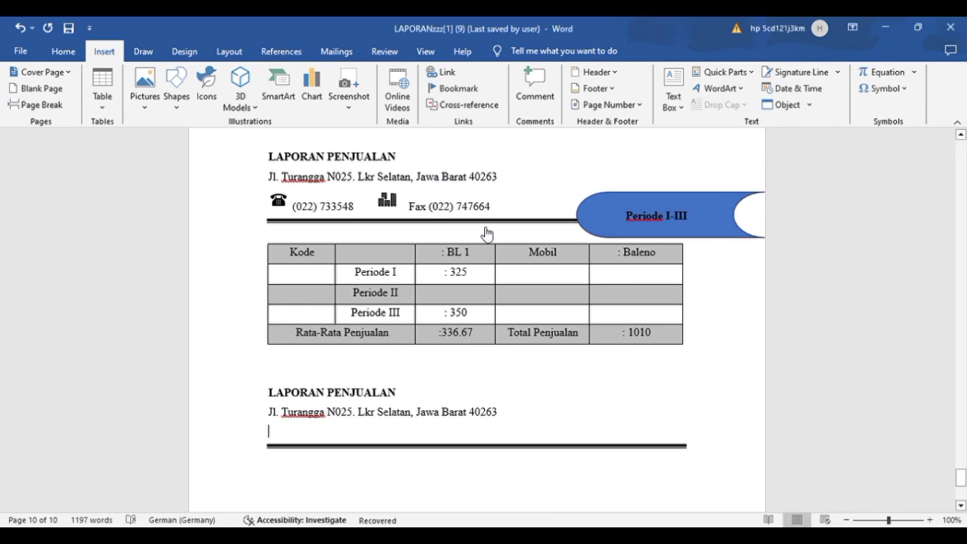
pyautogui.hotkey('ctrl', 'v')
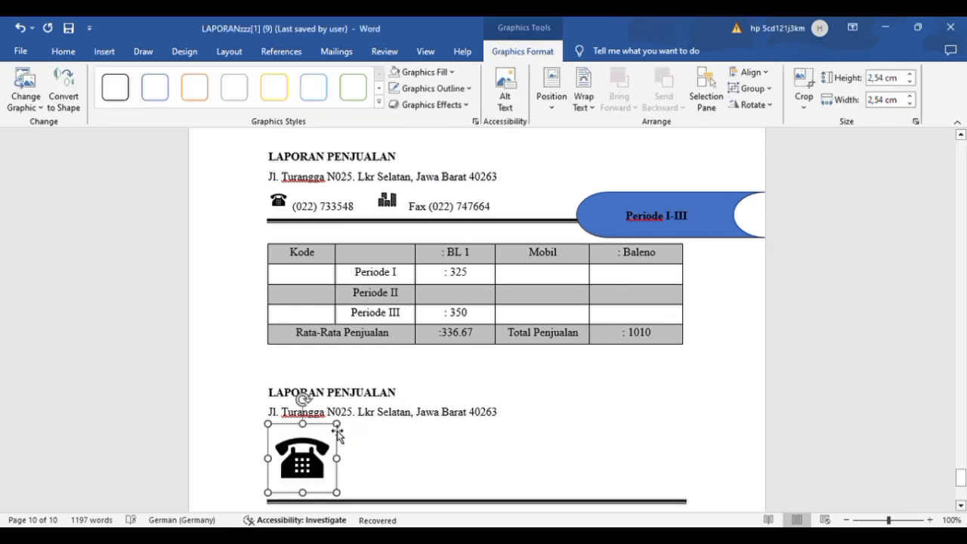
pyautogui.moveTo(337, 424); pyautogui.dragTo(242, 428)
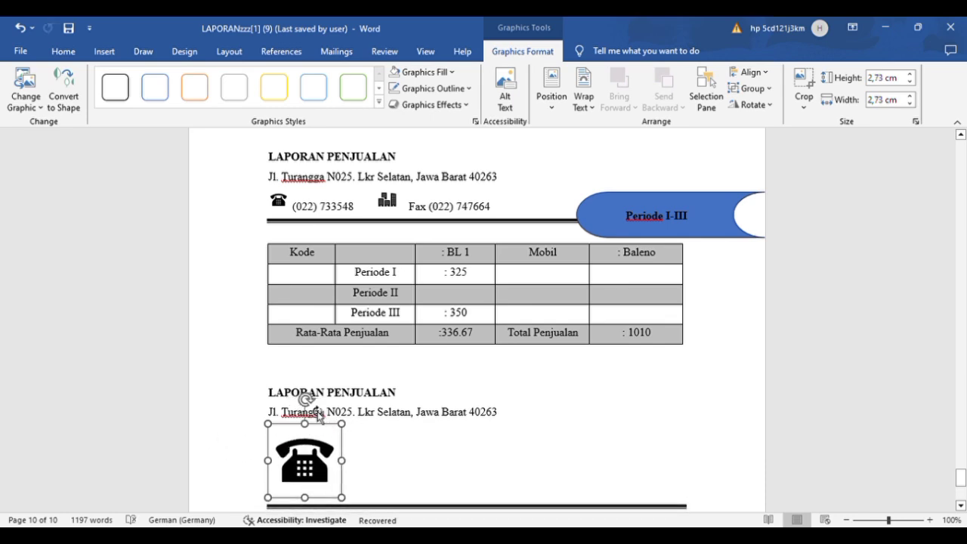
pyautogui.moveTo(343, 427); pyautogui.dragTo(270, 480)
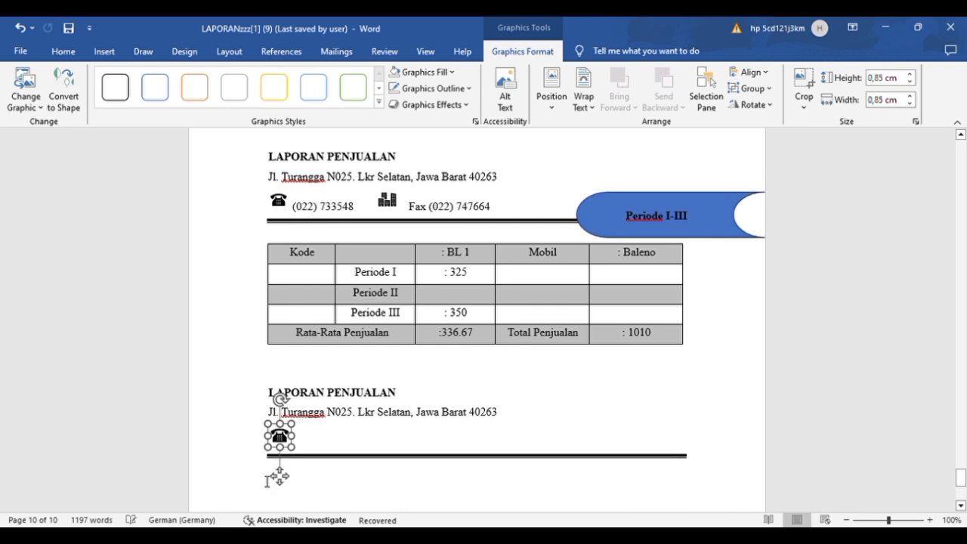
pyautogui.click(362, 449)
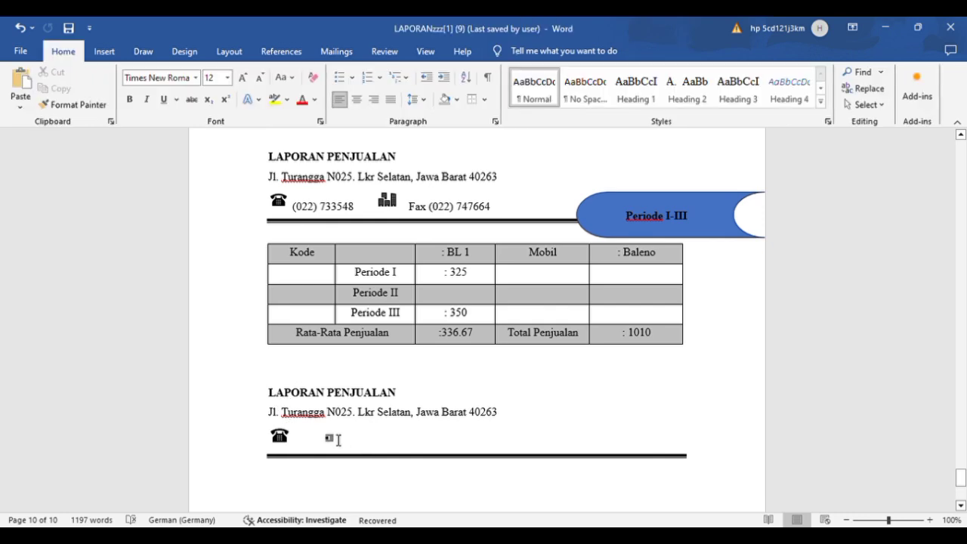
pyautogui.write('*')
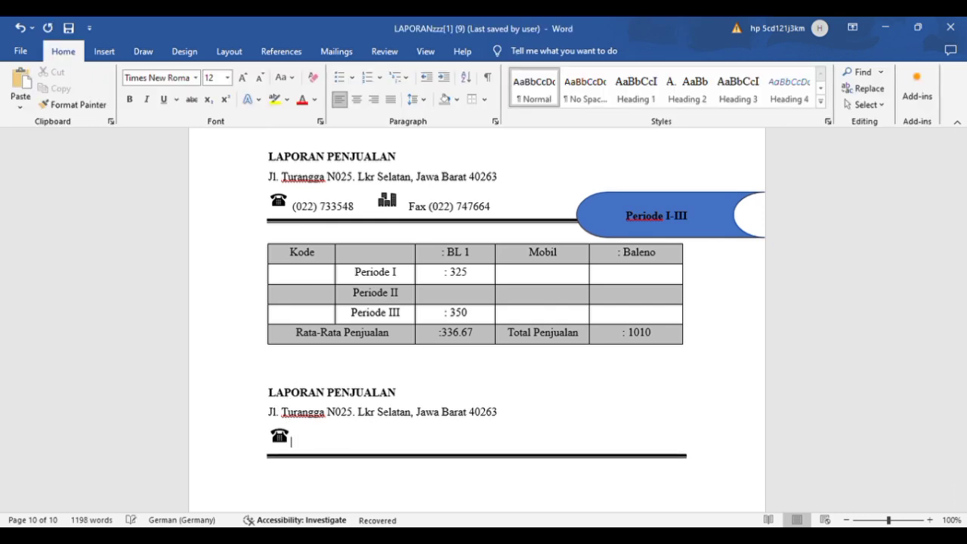
pyautogui.press('BackSpace')
pyautogui.write('(')
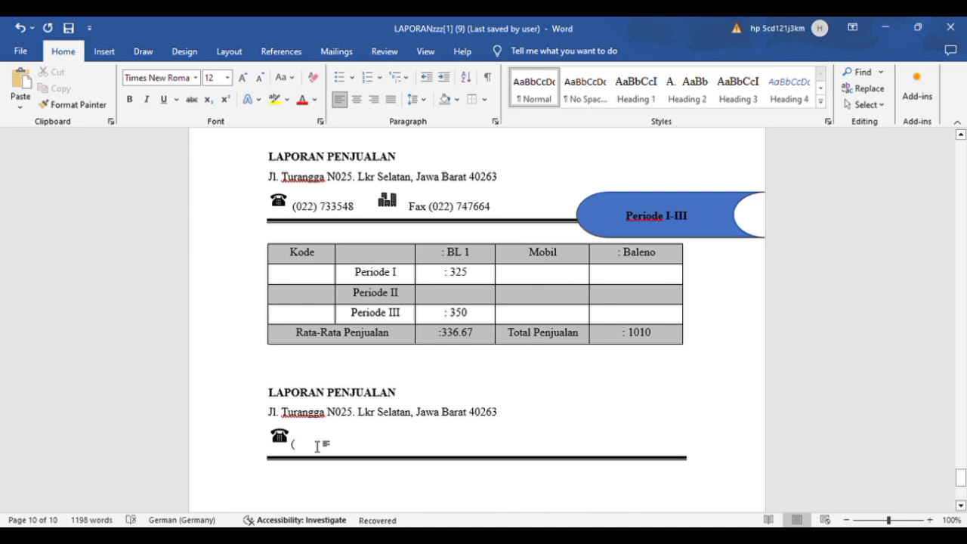
pyautogui.press('BackSpace')
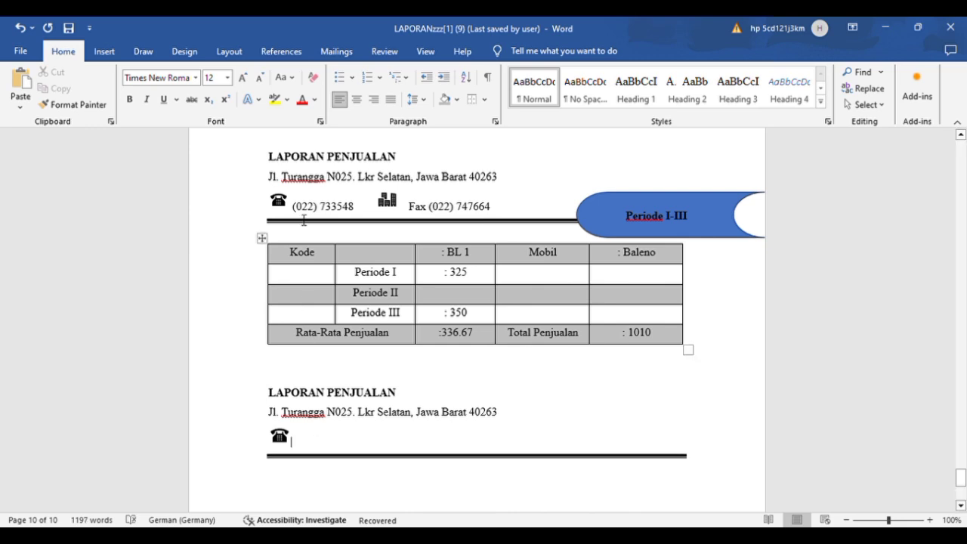
pyautogui.moveTo(295, 213); pyautogui.dragTo(350, 213)
pyautogui.click(351, 212)
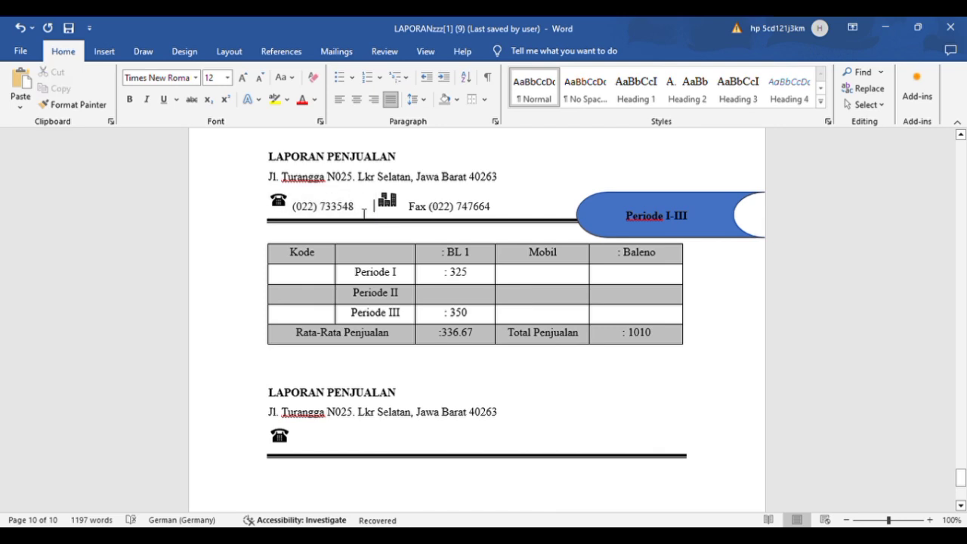
pyautogui.doubleClick(352, 212)
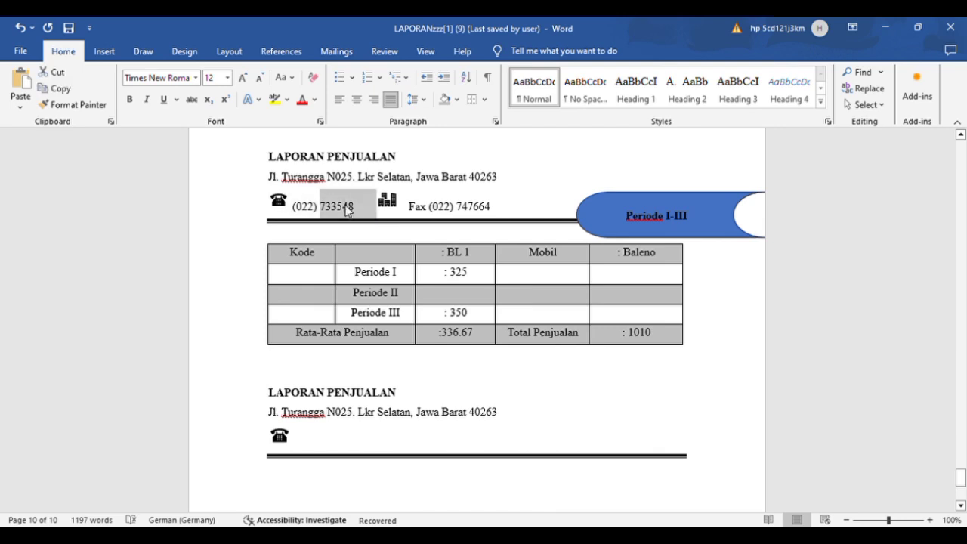
pyautogui.doubleClick(302, 209)
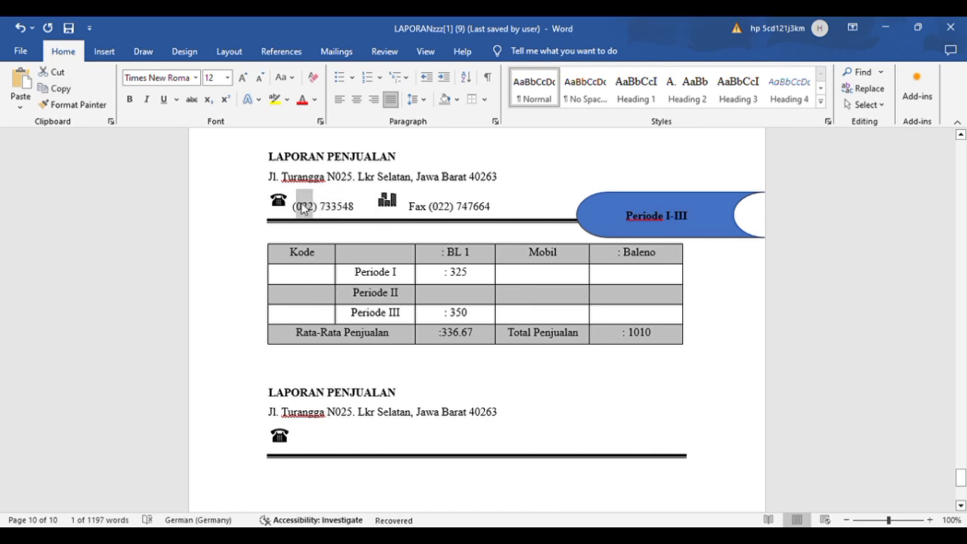
pyautogui.moveTo(295, 212); pyautogui.dragTo(342, 213)
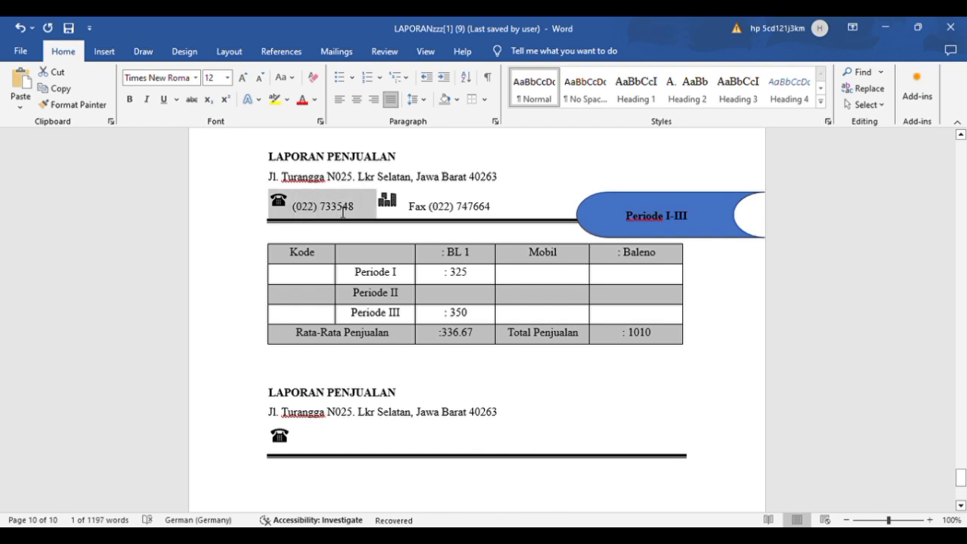
# Step: Enter the letterhead's telephone number after the new telephone icon, followed by a few spaces
pyautogui.click(337, 448)
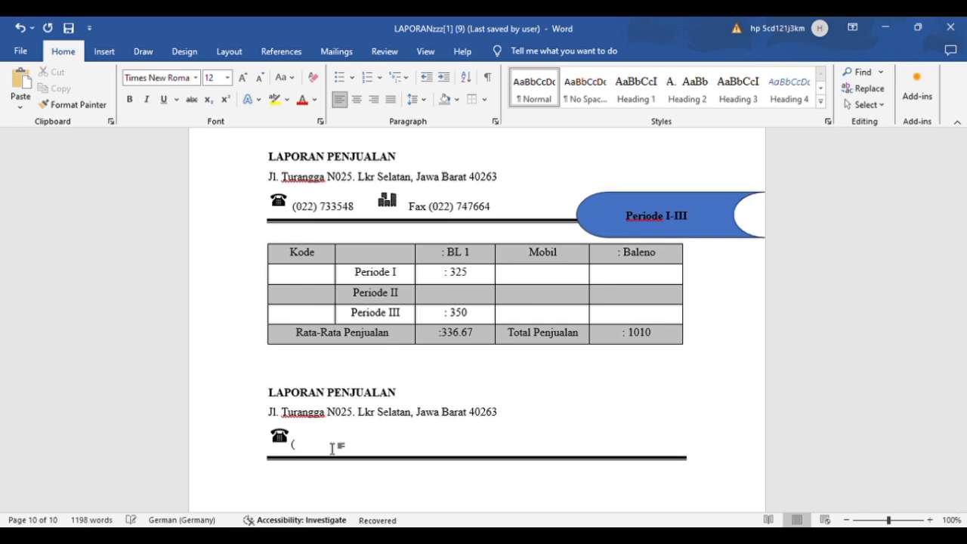
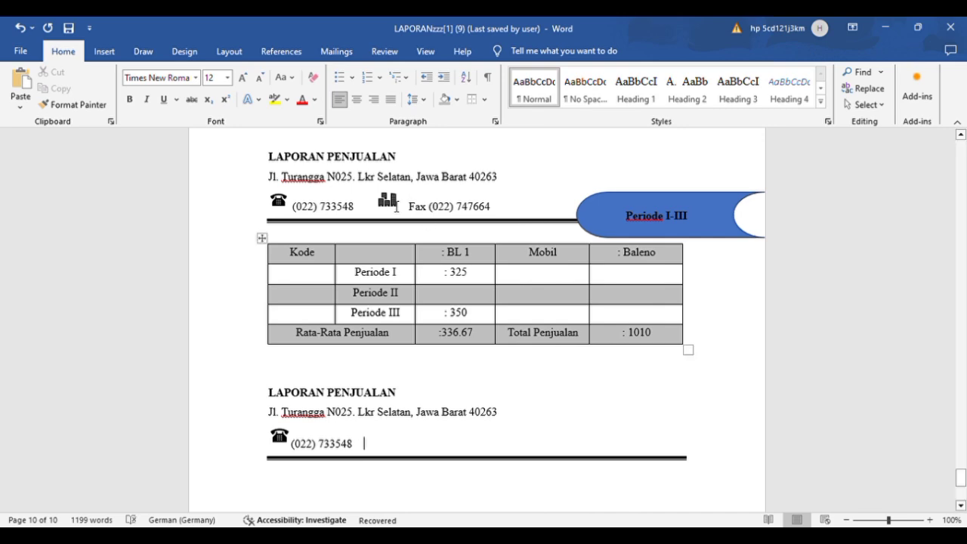
# Step: Copy the buildings icon from the original letterhead to the spot after the duplicated telephone number
pyautogui.click(387, 200)
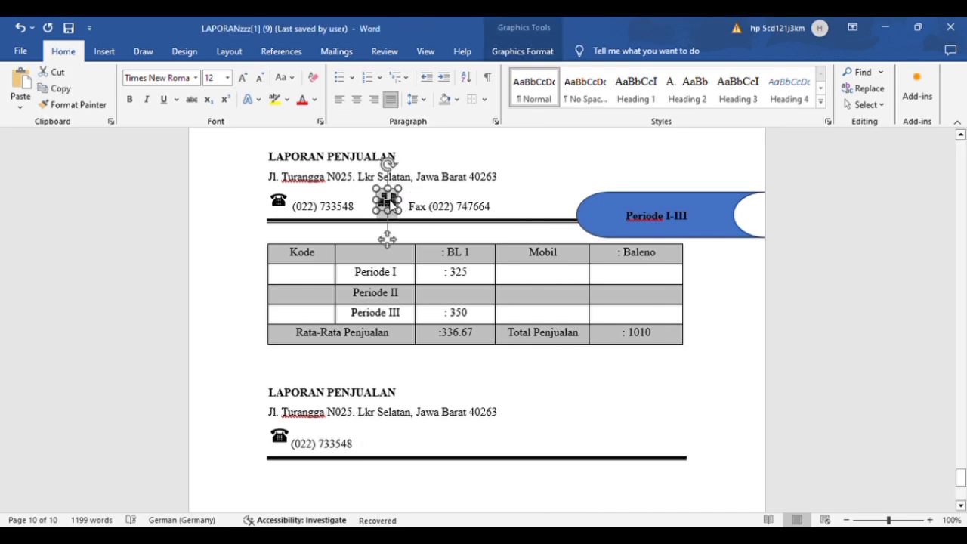
pyautogui.click(405, 445)
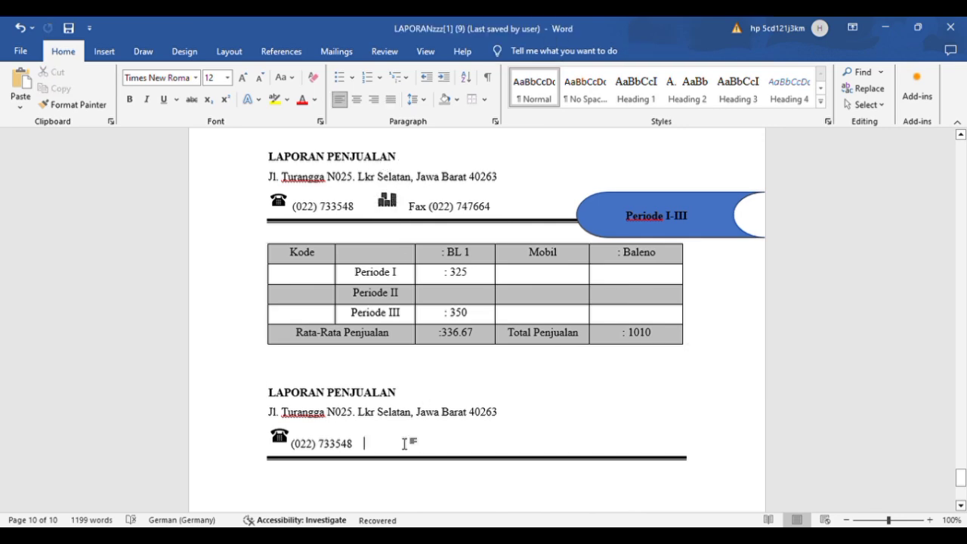
pyautogui.hotkey('ctrl', 'v')
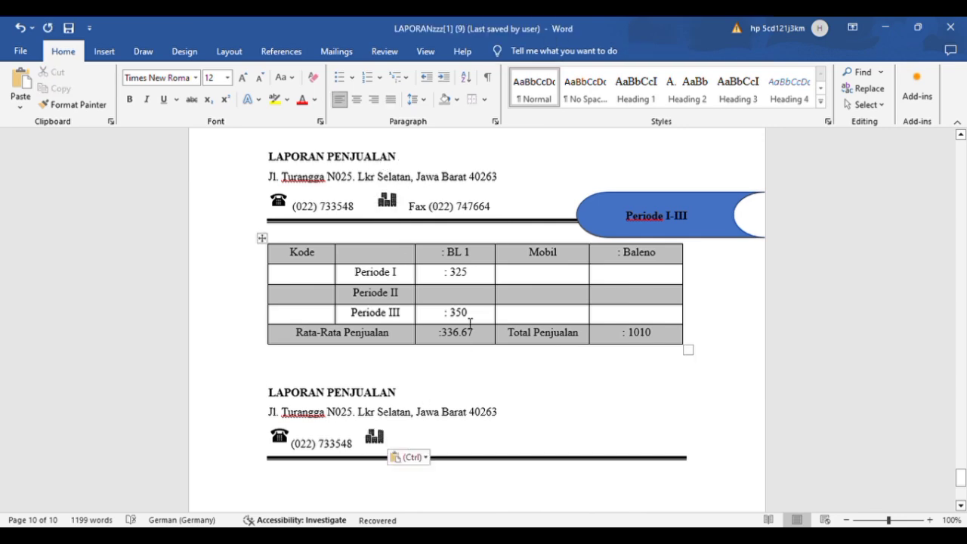
# Step: Copy the fax label and fax number from the original letterhead to the spot after the duplicated buildings icon
pyautogui.moveTo(418, 213); pyautogui.dragTo(481, 215)
pyautogui.hotkey('ctrl', 'c')
pyautogui.click(481, 215)
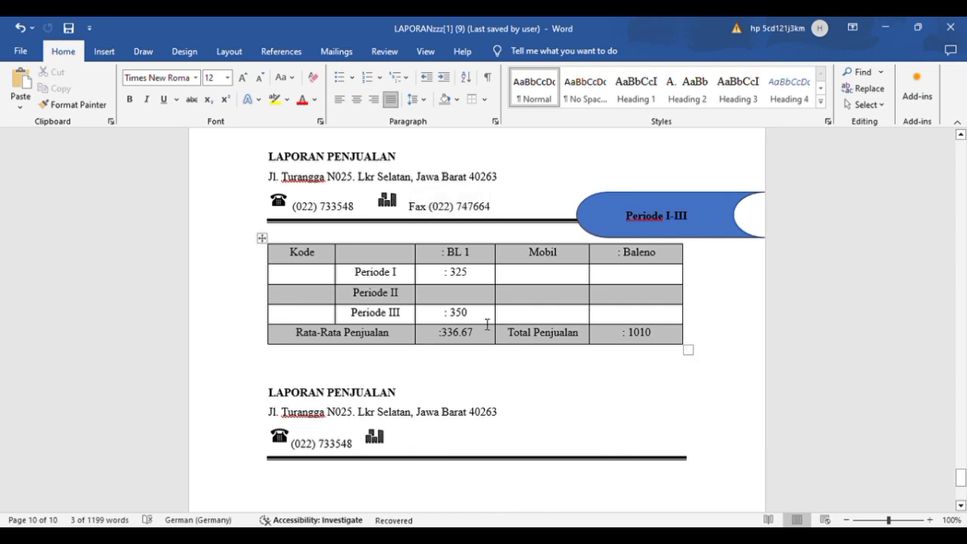
pyautogui.click(428, 451)
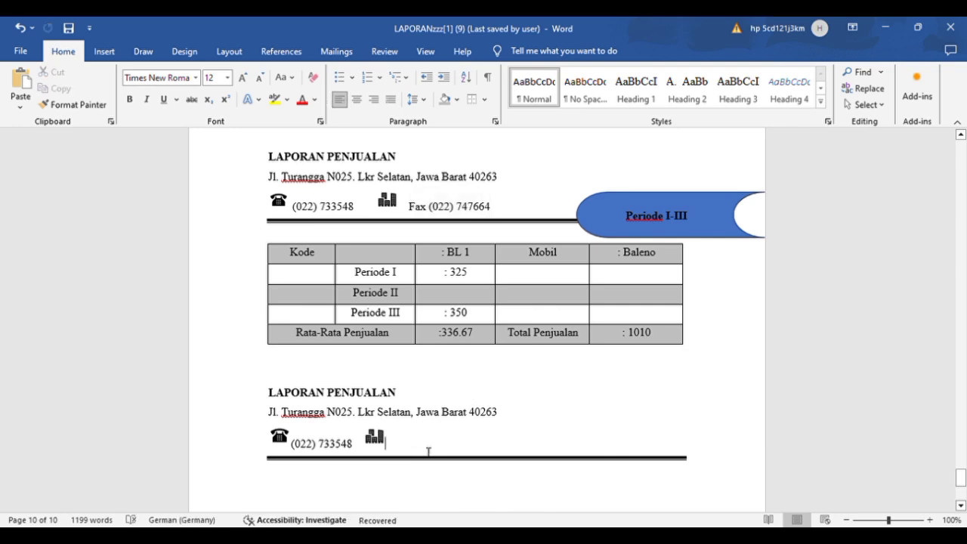
pyautogui.hotkey('ctrl', 'v')
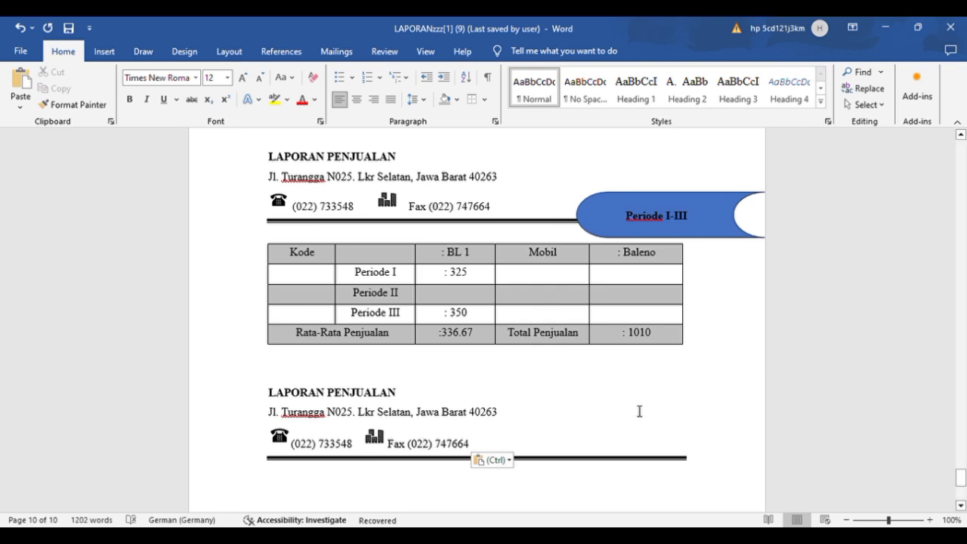
# Step: Add an empty line below the double rule of the duplicated letterhead
pyautogui.scroll(-2, 639, 412)
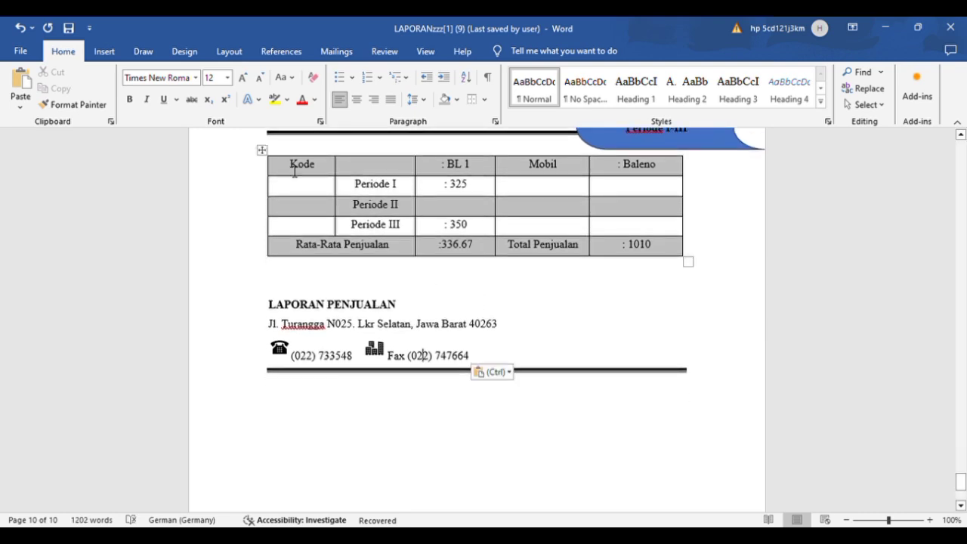
pyautogui.click(712, 379)
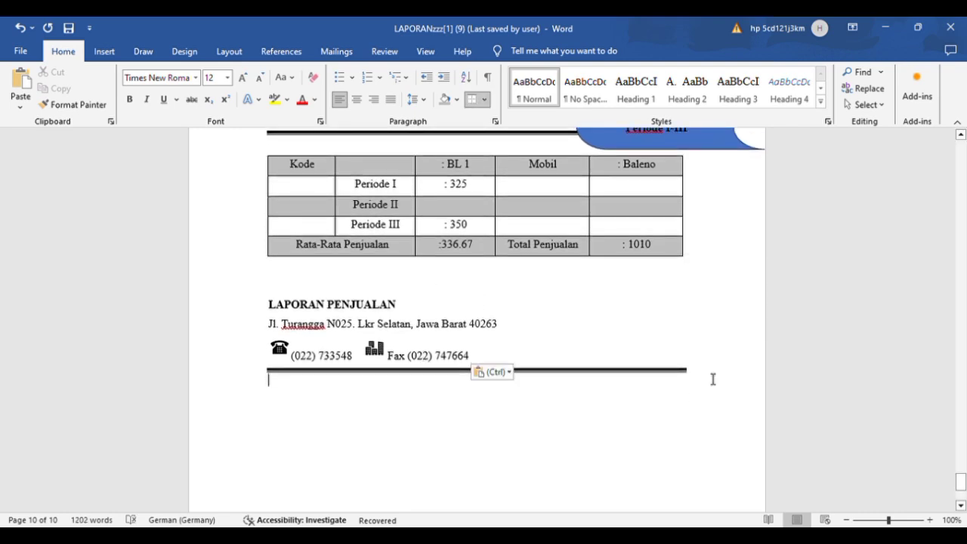
pyautogui.press('Return')
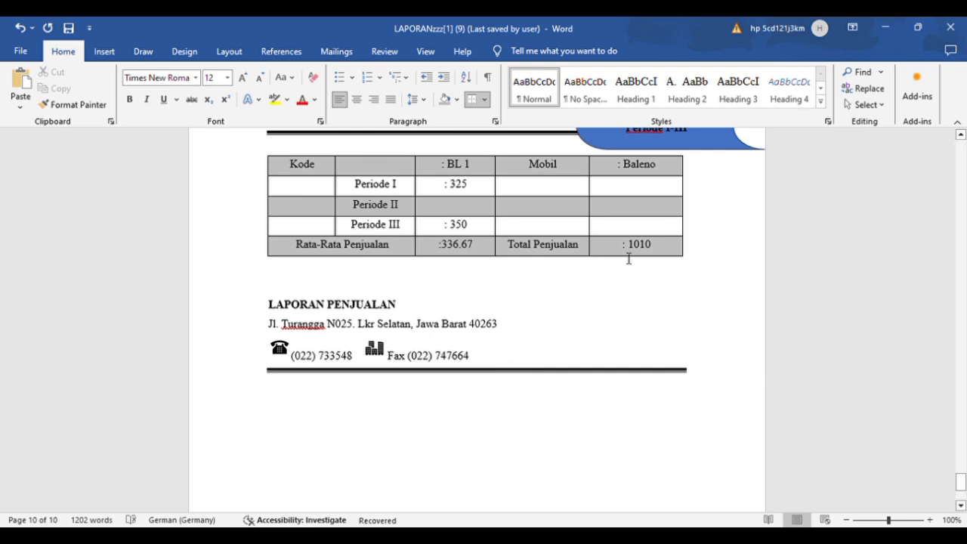
# Step: Insert a table with five columns and five rows below the double rule of the duplicated letterhead
pyautogui.click(103, 51)
pyautogui.click(103, 98)
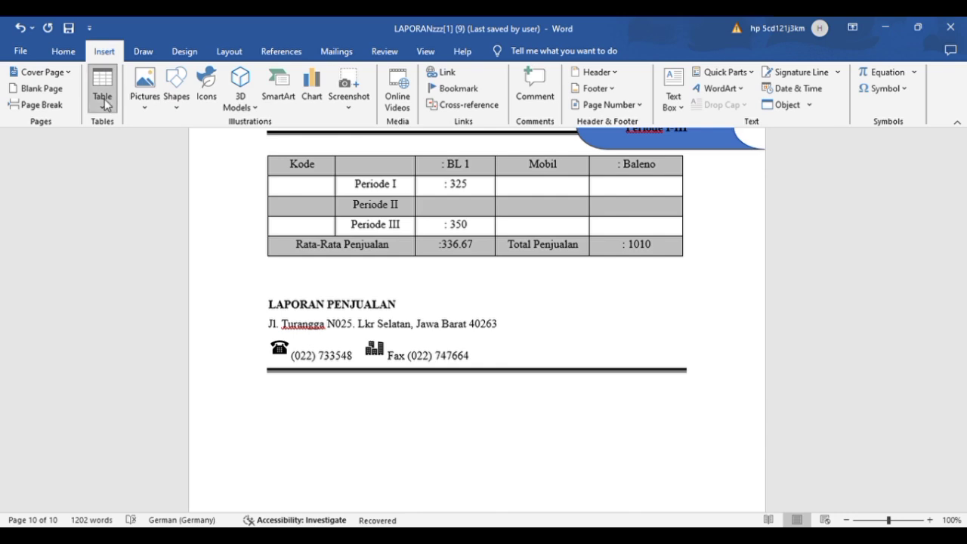
pyautogui.click(99, 143)
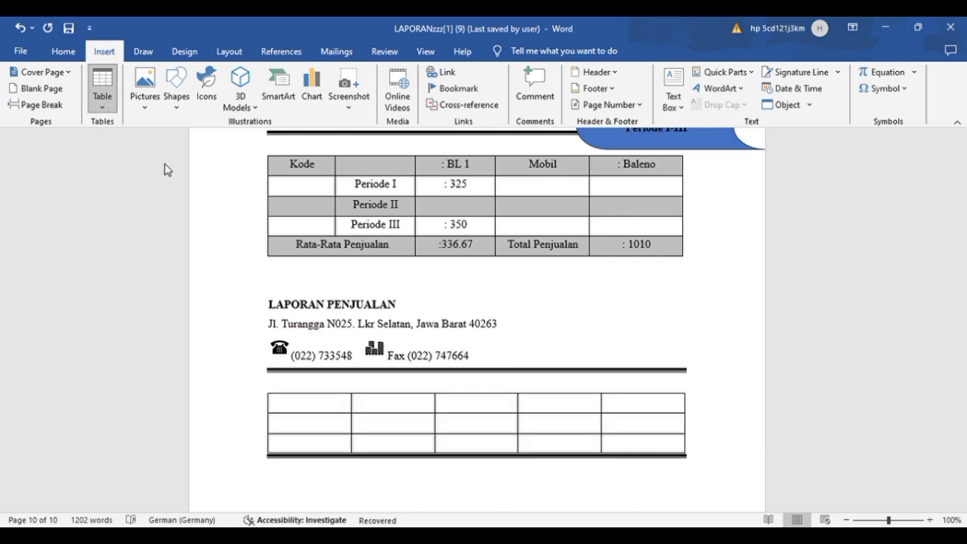
pyautogui.click(157, 202)
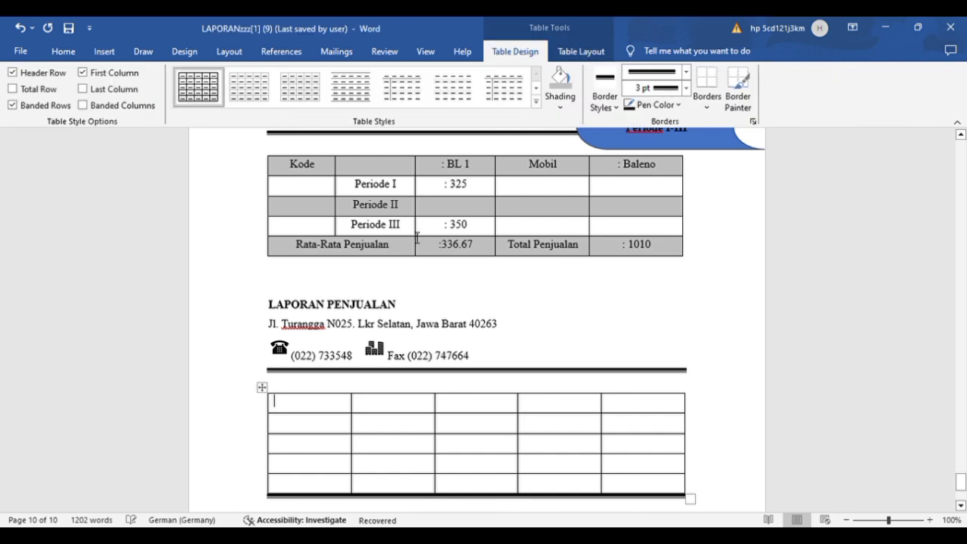
pyautogui.scroll(-3, 756, 376)
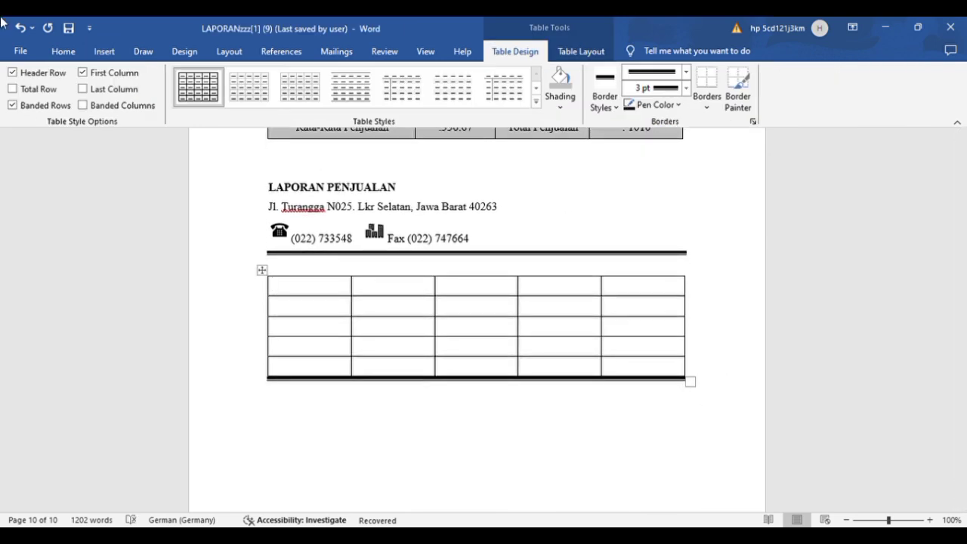
# Step: Open the border settings for the new table, leave them, and undo the table's insertion
pyautogui.click(66, 52)
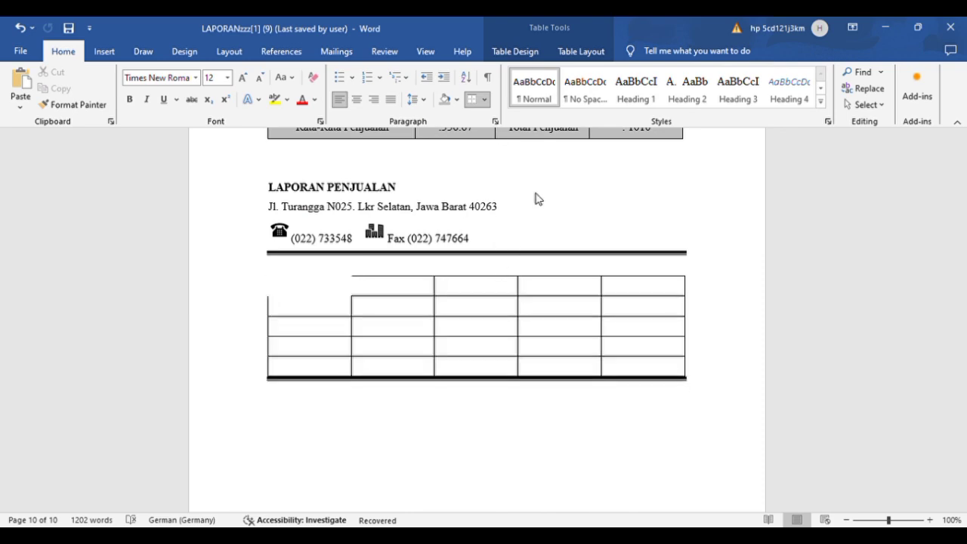
pyautogui.click(509, 384)
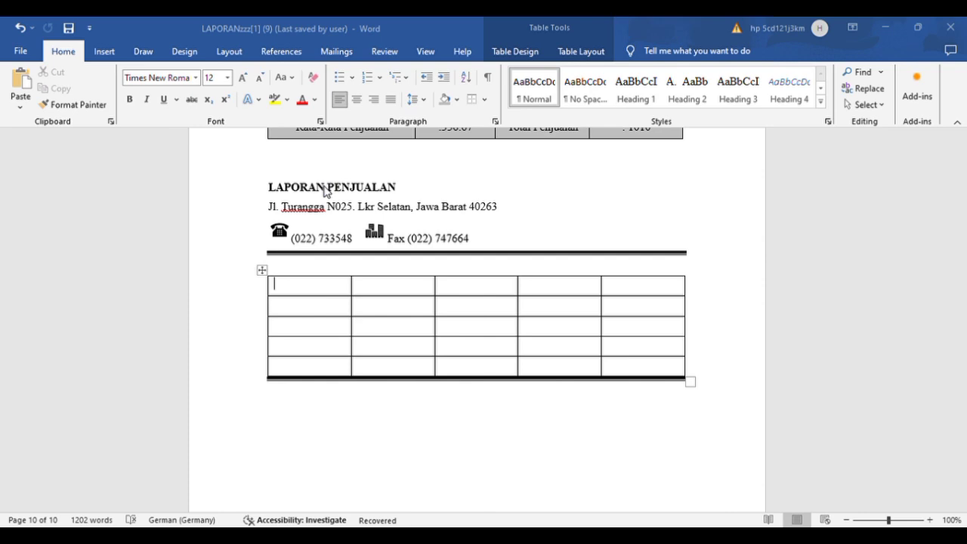
pyautogui.click(573, 400)
pyautogui.click(17, 22)
pyautogui.click(16, 23)
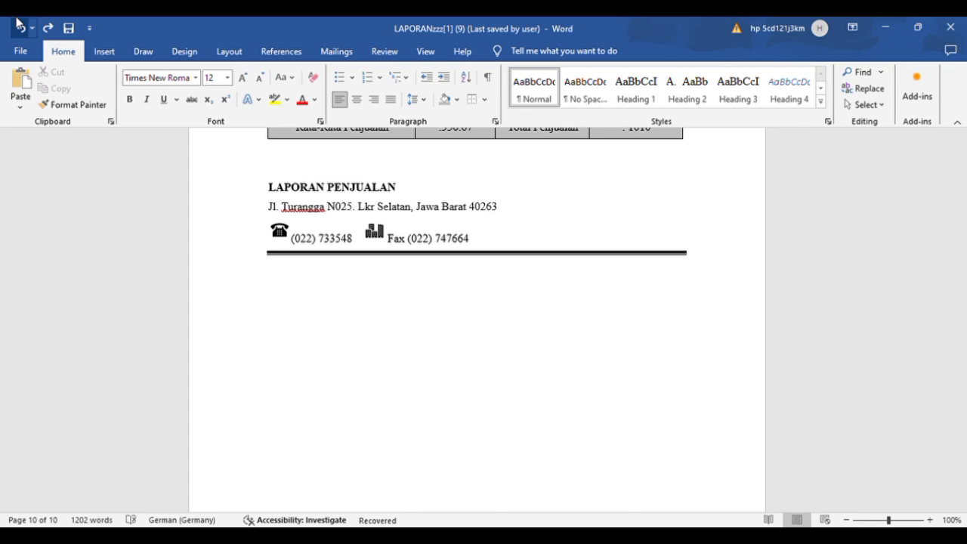
pyautogui.click(48, 28)
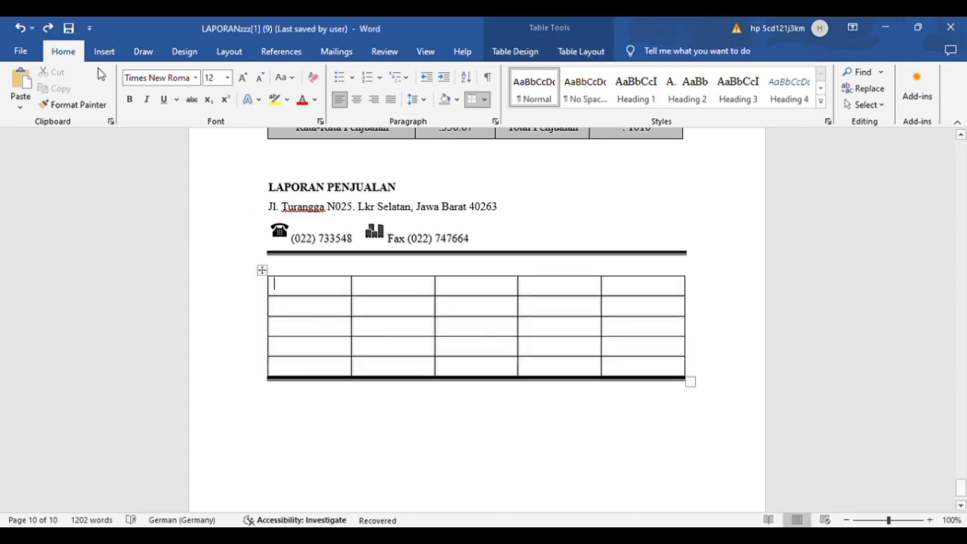
pyautogui.click(21, 25)
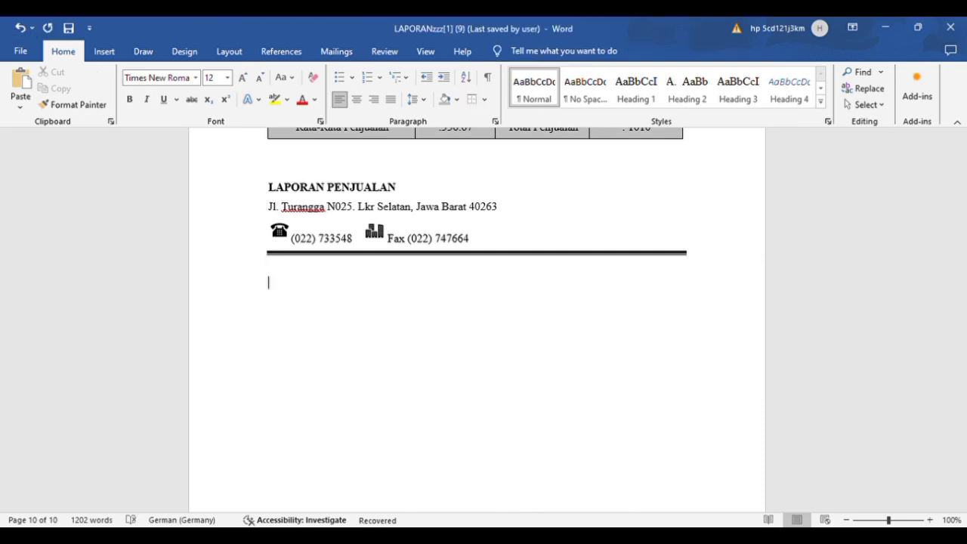
pyautogui.click(102, 51)
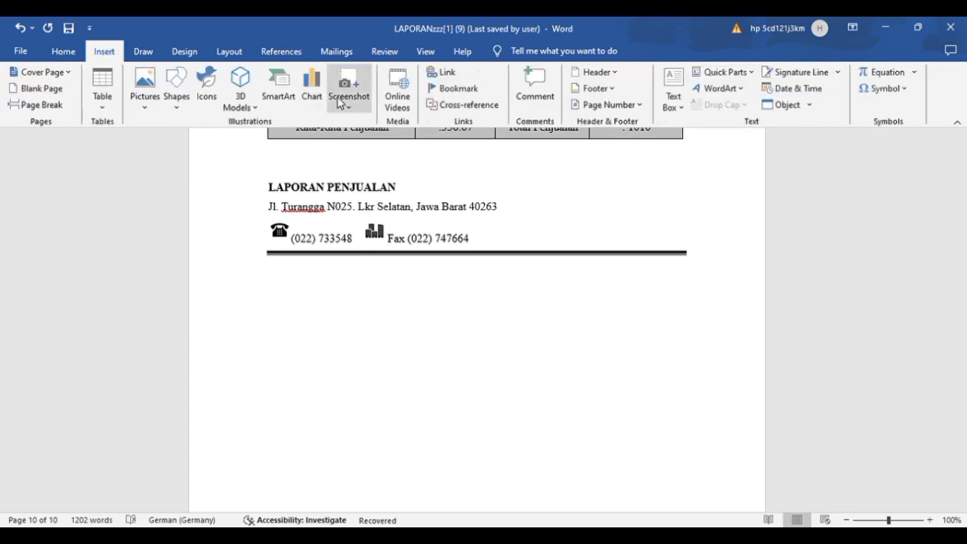
pyautogui.click(111, 112)
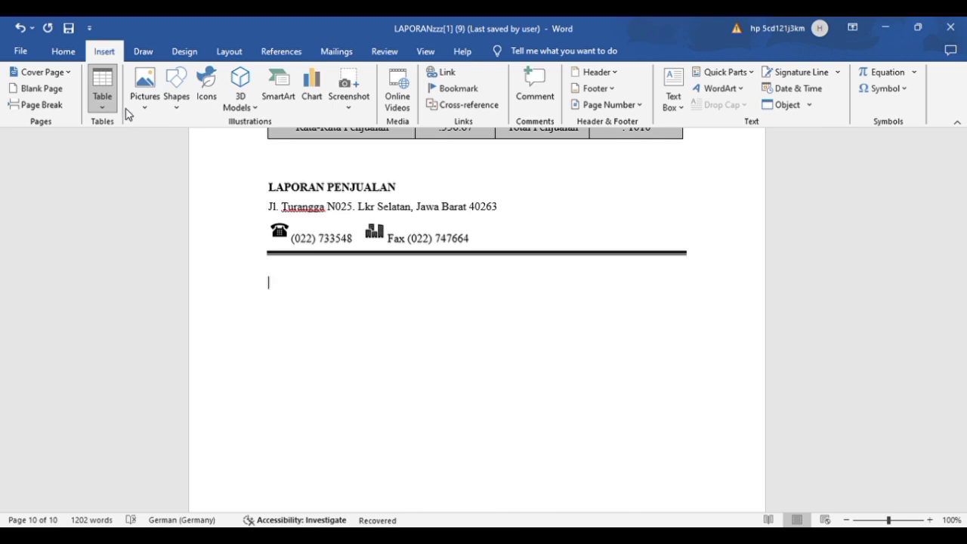
pyautogui.click(264, 162)
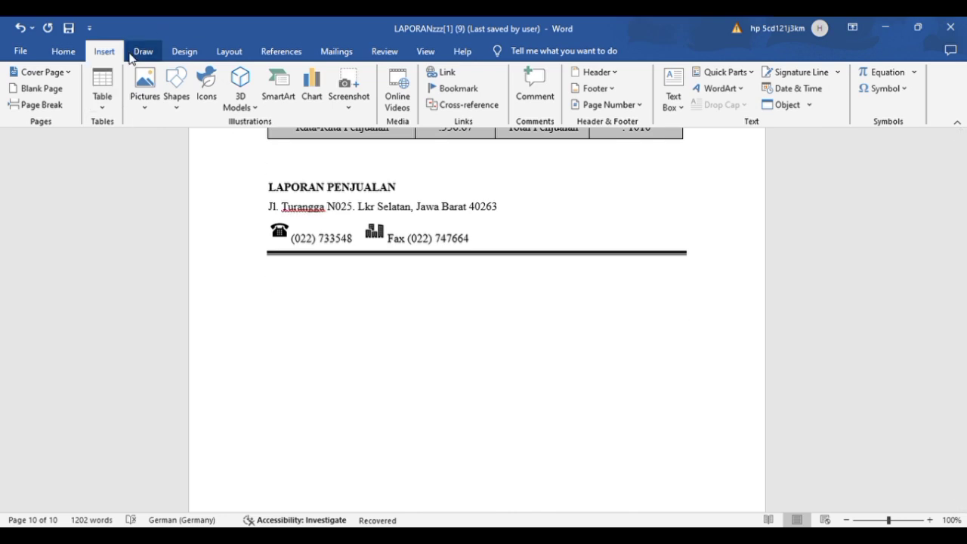
# Step: Try a left border on the empty line below the double rule, and delete that line
pyautogui.click(68, 51)
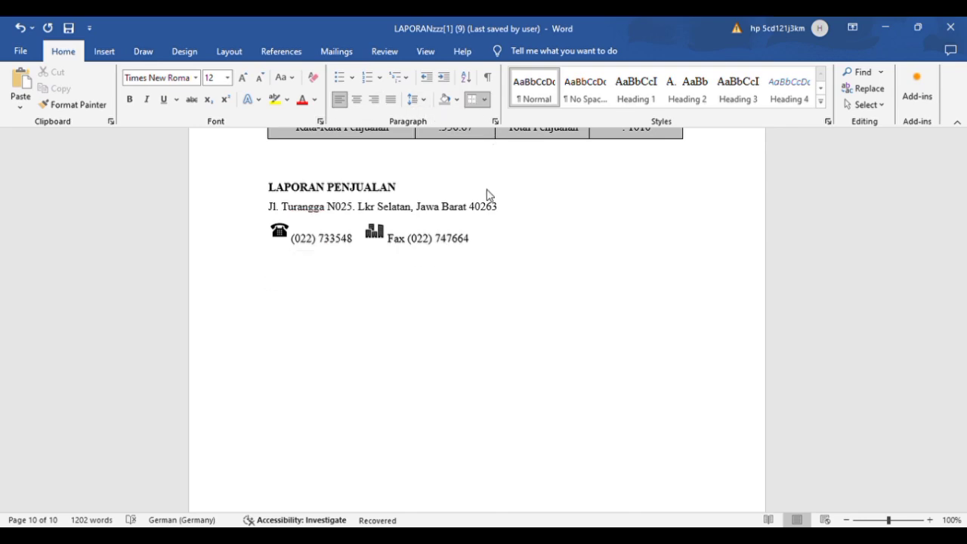
pyautogui.click(508, 157)
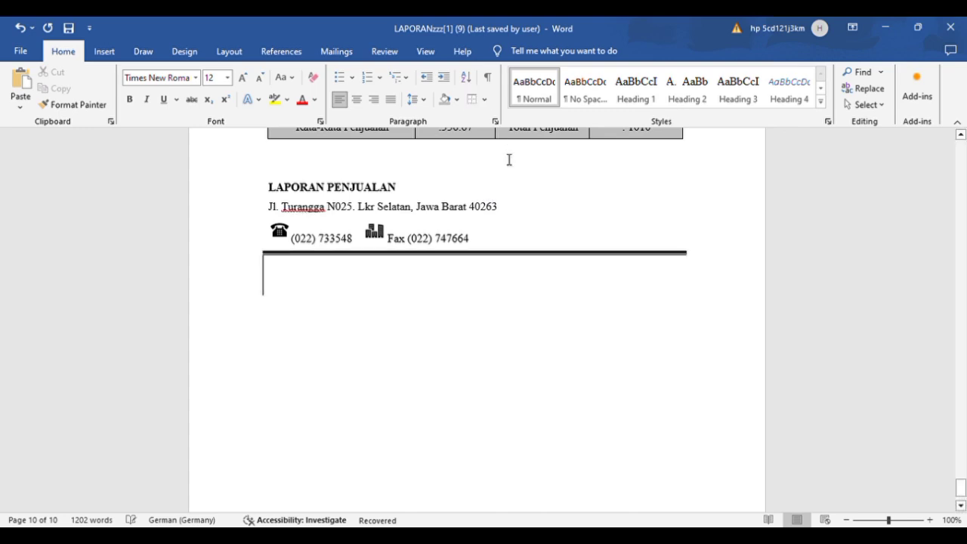
pyautogui.press('BackSpace')
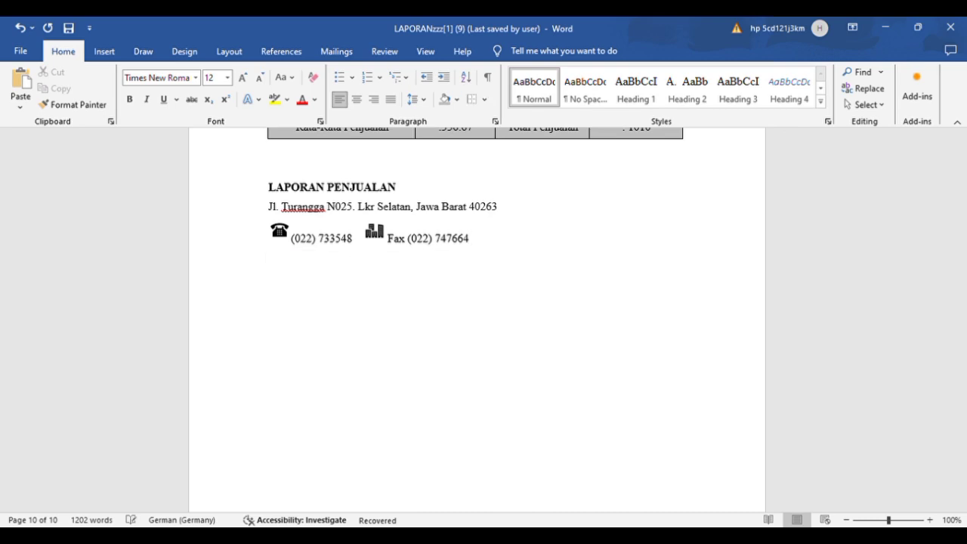
# Step: Restore the double rule below the duplicated letterhead's contact line through the border settings and add an empty line under it
pyautogui.click(486, 98)
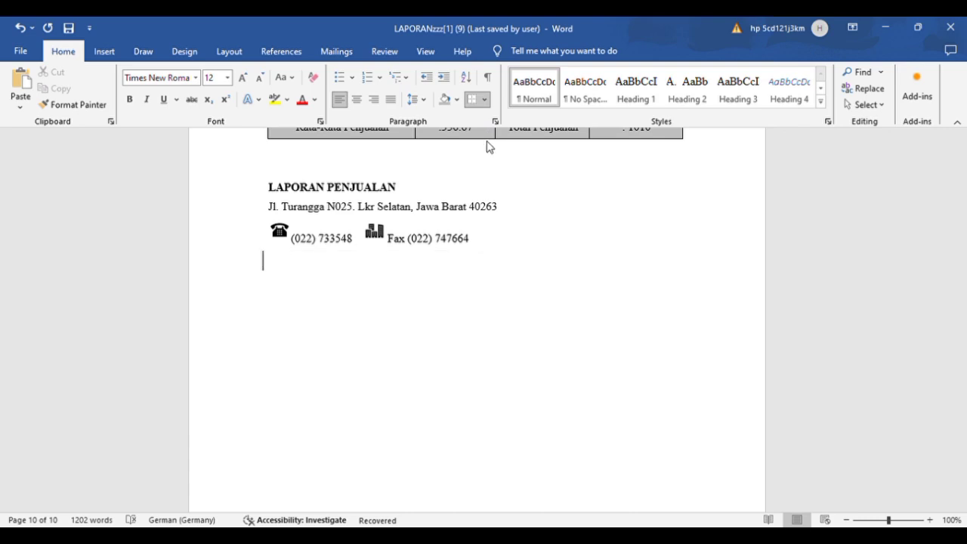
pyautogui.click(501, 378)
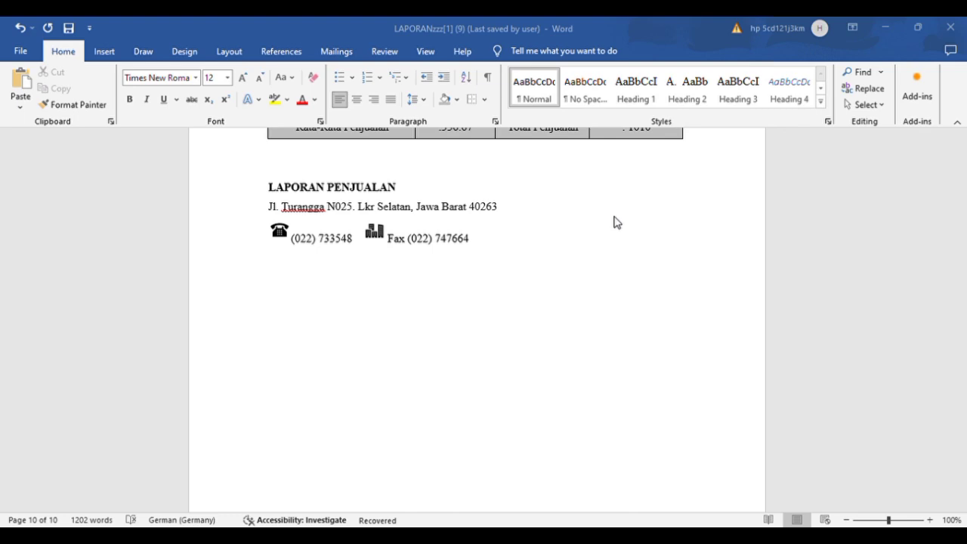
pyautogui.click(567, 398)
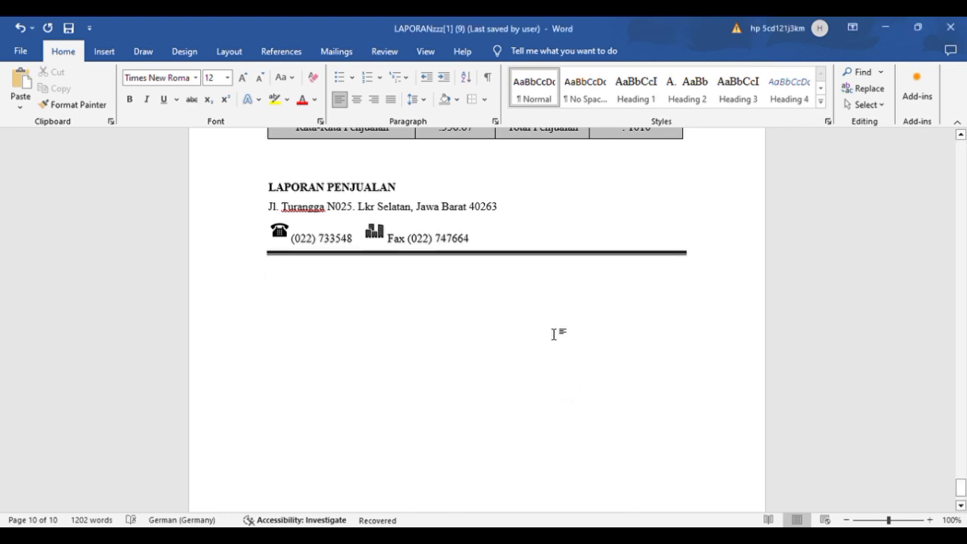
pyautogui.press('Return')
# Step: Insert a five-by-five table on the empty line below the duplicated letterhead's double rule
pyautogui.click(104, 50)
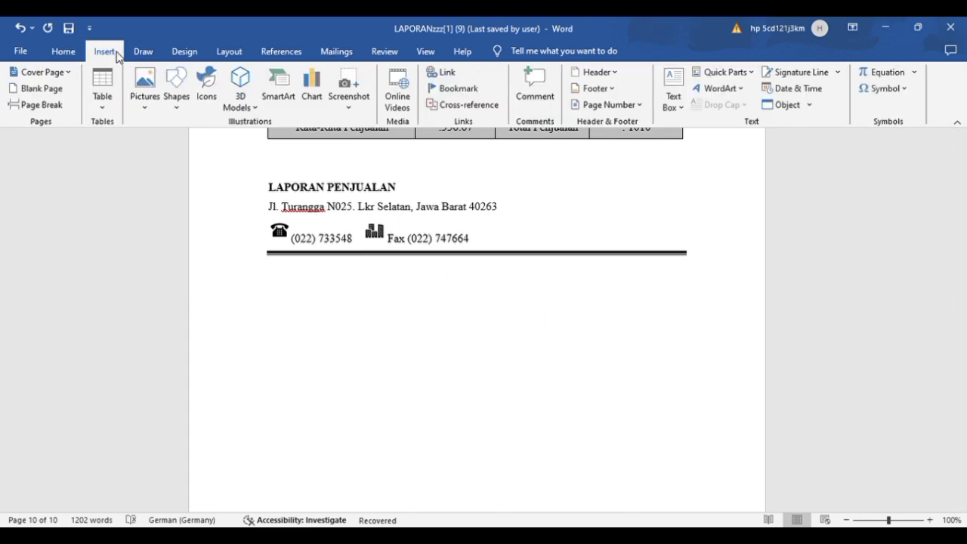
pyautogui.click(111, 99)
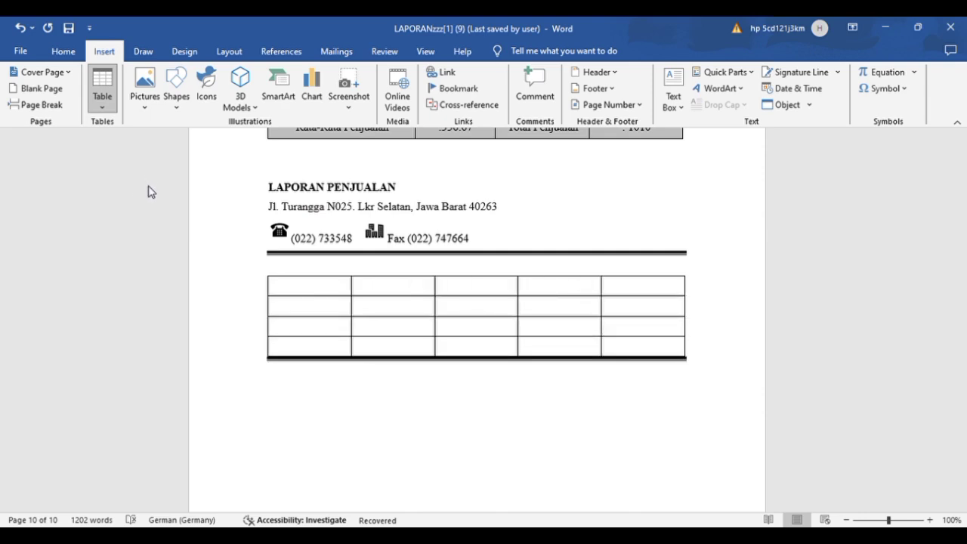
pyautogui.click(277, 157)
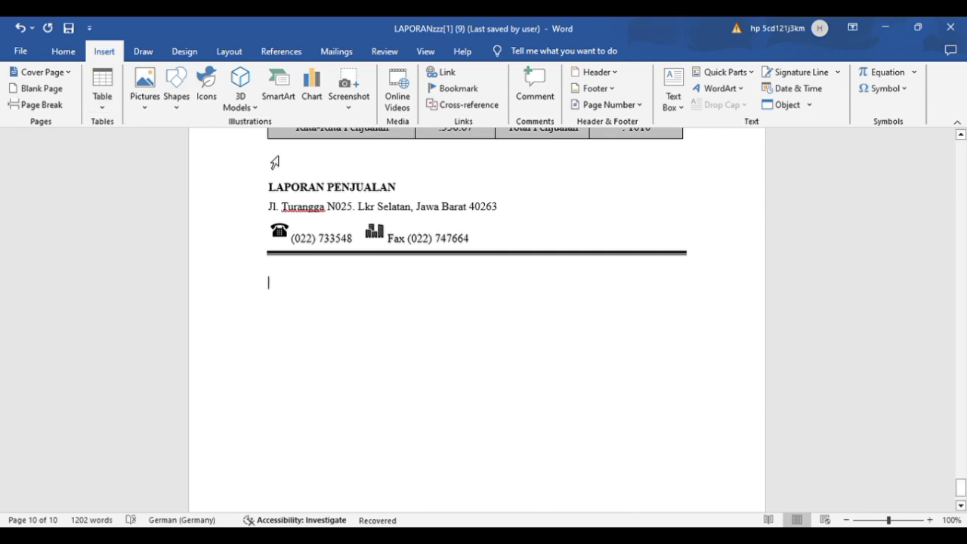
pyautogui.scroll(3, 335, 209)
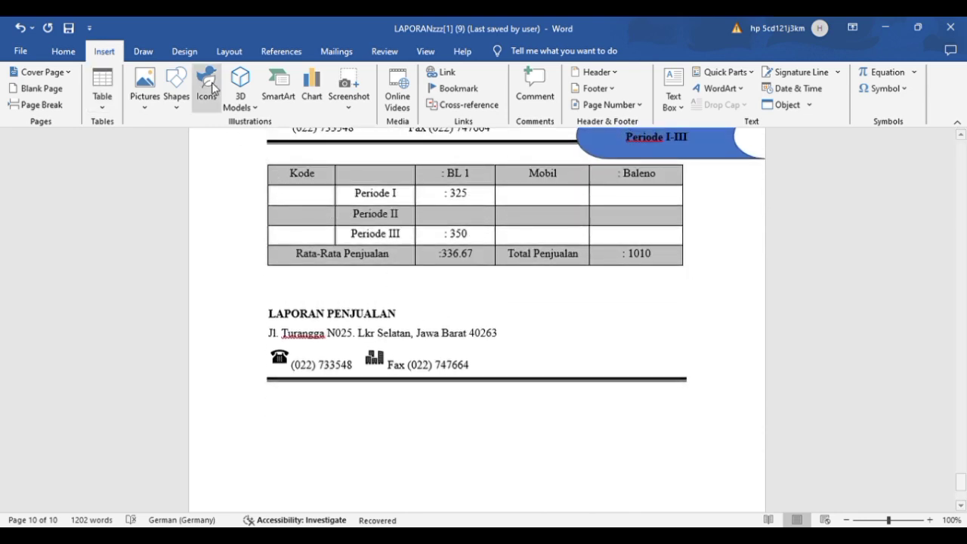
pyautogui.click(103, 83)
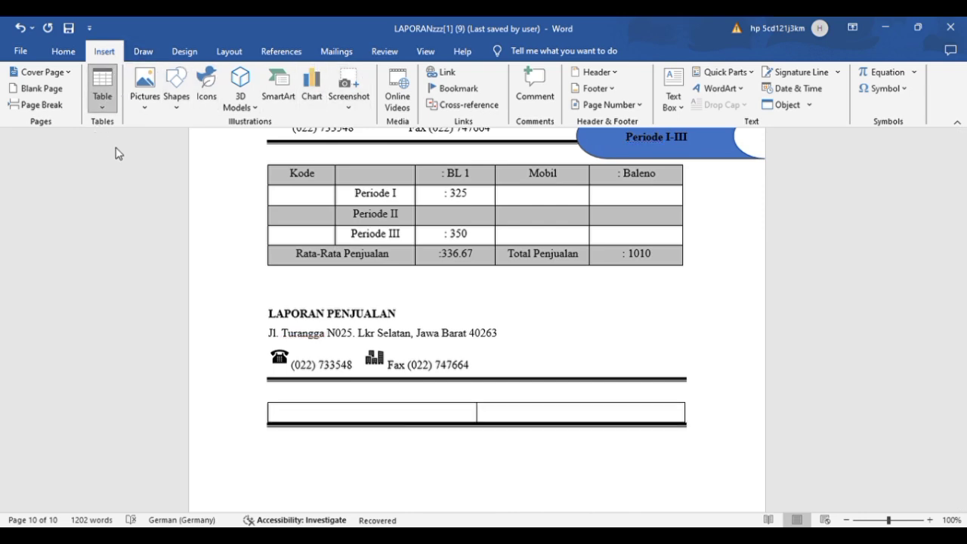
pyautogui.click(157, 193)
pyautogui.scroll(-3, 560, 293)
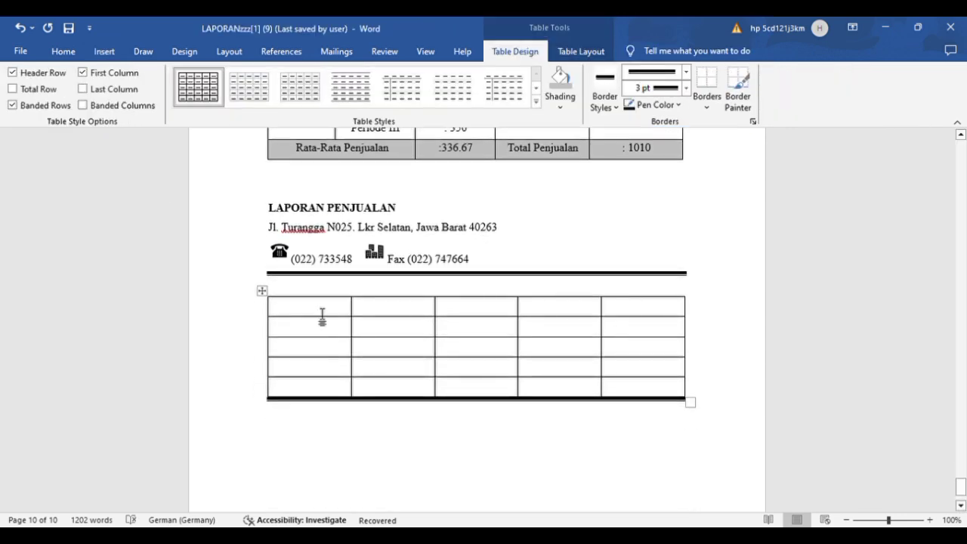
# Step: Select the whole new table, try heavy double-line borders on it, and undo the last border change
pyautogui.click(269, 292)
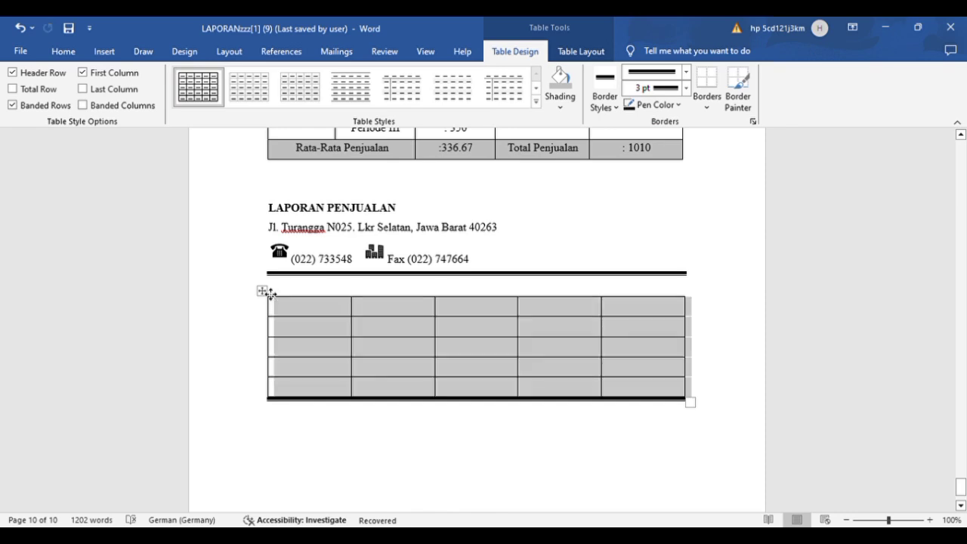
pyautogui.click(63, 51)
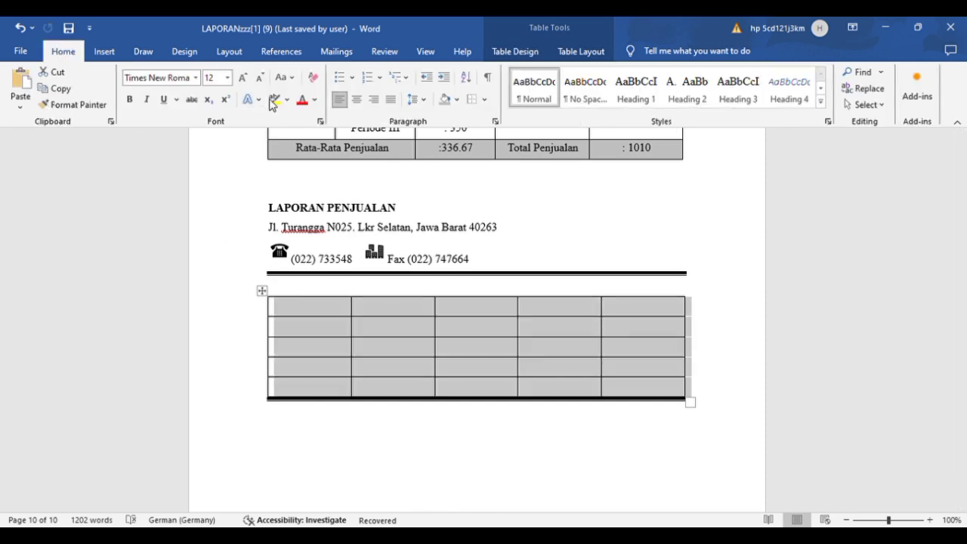
pyautogui.click(476, 101)
pyautogui.click(483, 105)
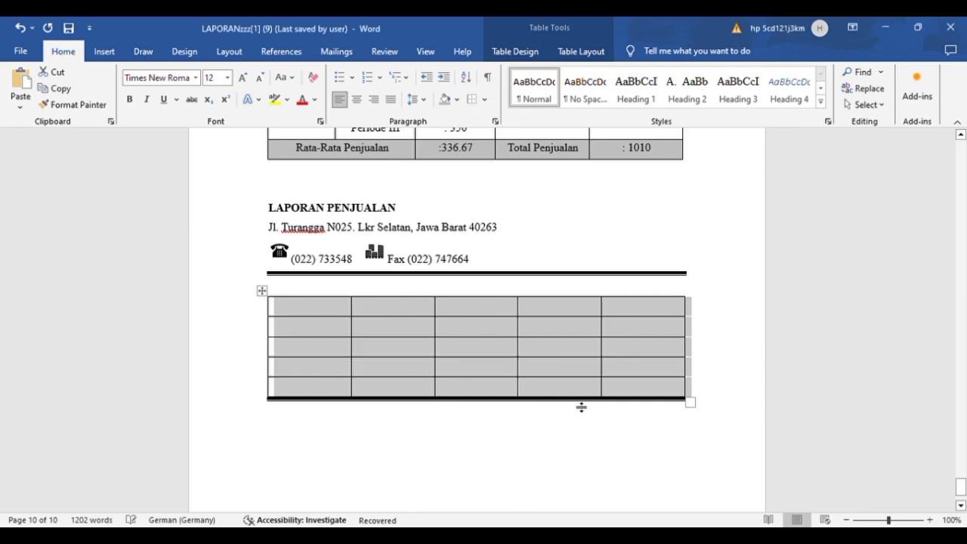
pyautogui.click(490, 99)
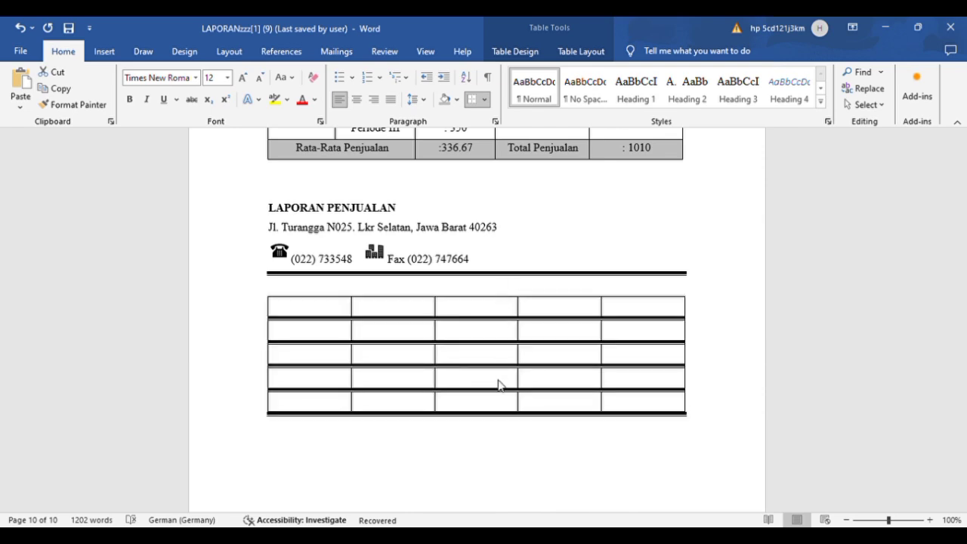
pyautogui.click(10, 27)
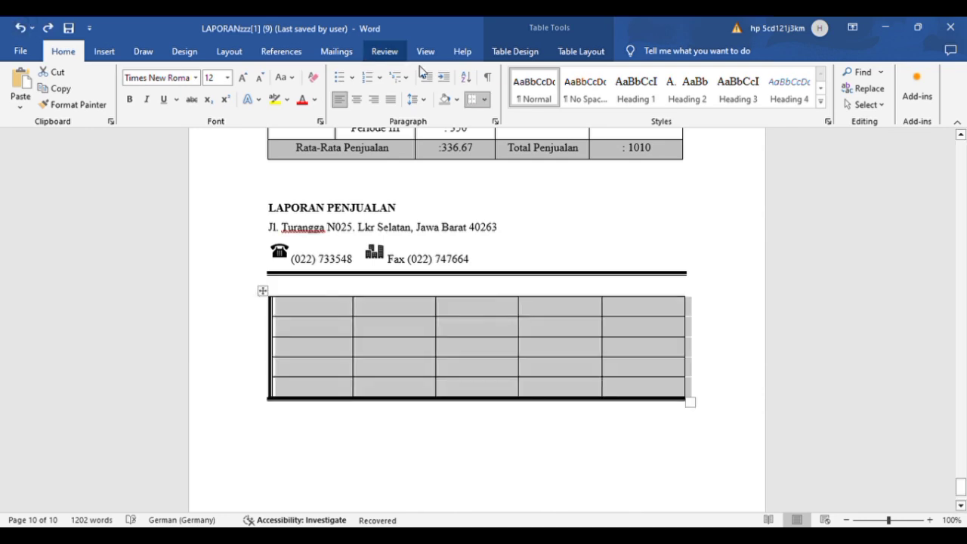
# Step: Remove the heavy left border from the new table through the border settings
pyautogui.click(510, 338)
pyautogui.click(508, 372)
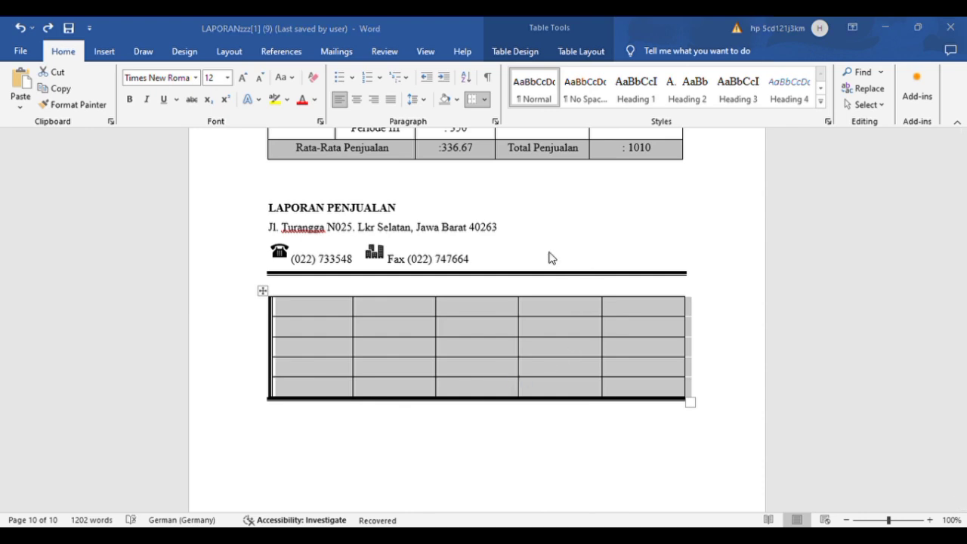
pyautogui.click(563, 437)
# Step: Copy all cells of the original sales table and paste them into the new table, starting at its first cell
pyautogui.scroll(3, 566, 438)
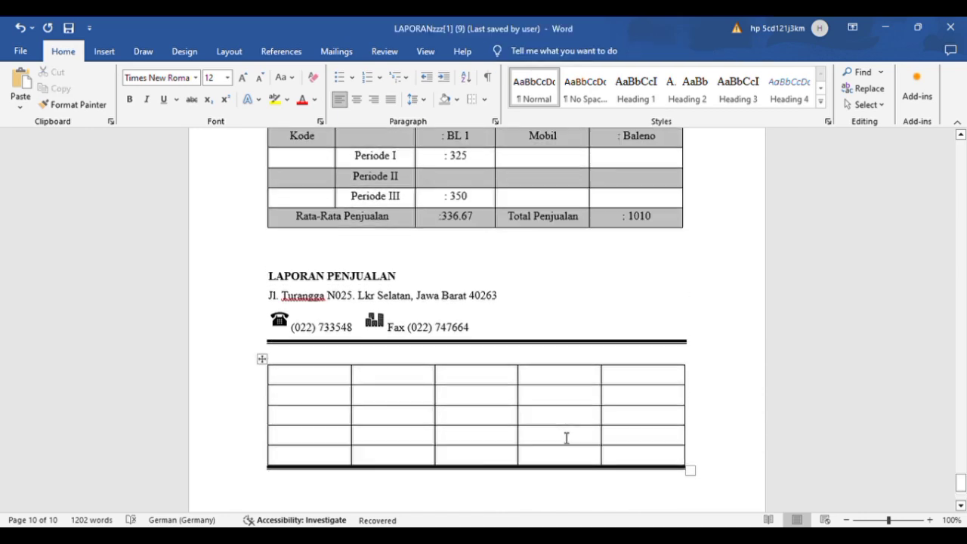
pyautogui.moveTo(294, 204); pyautogui.dragTo(646, 281)
pyautogui.hotkey('ctrl', 'c')
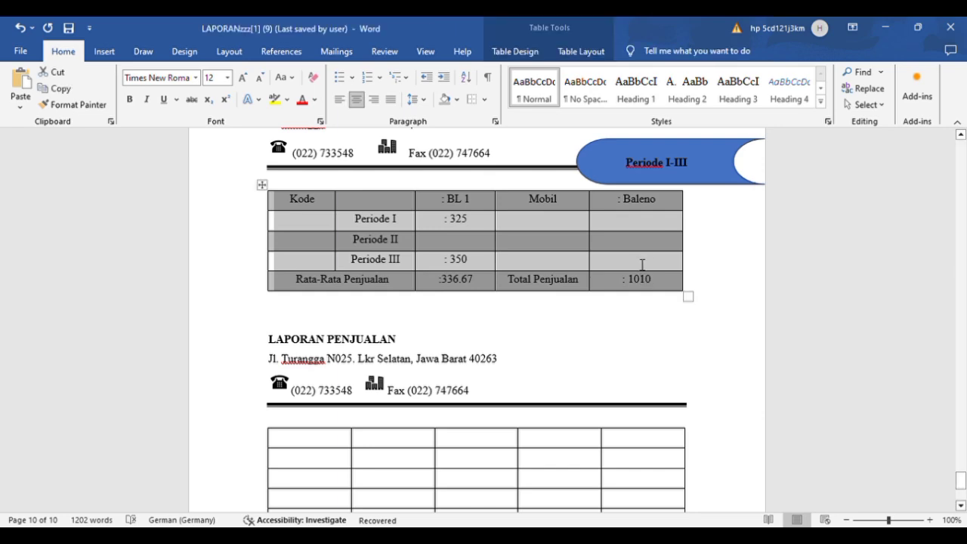
pyautogui.click(331, 449)
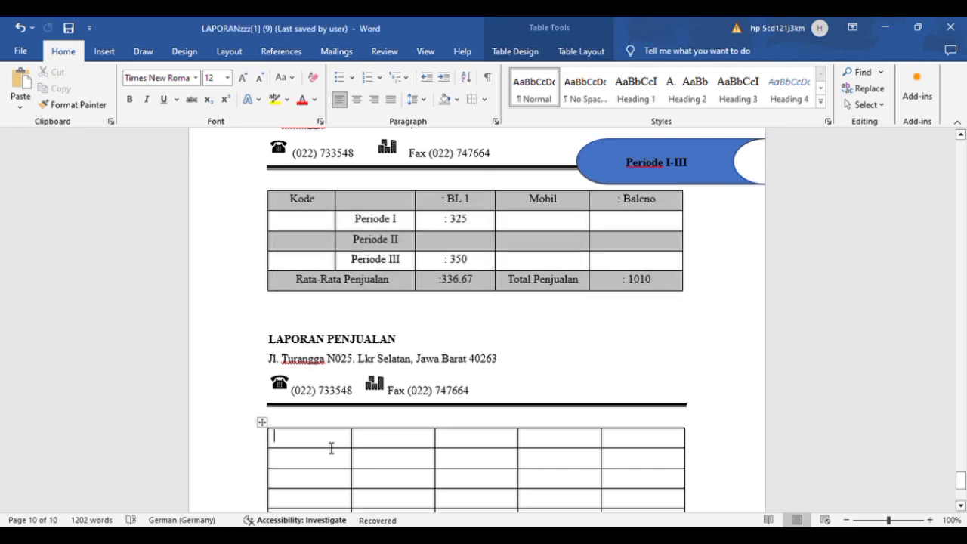
pyautogui.hotkey('ctrl', 'v')
pyautogui.scroll(-4, 329, 423)
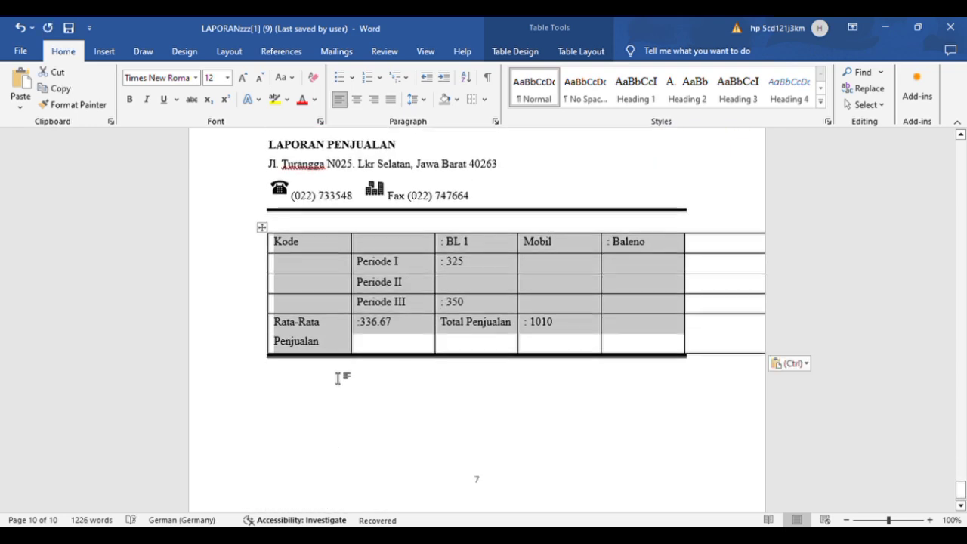
pyautogui.click(235, 203)
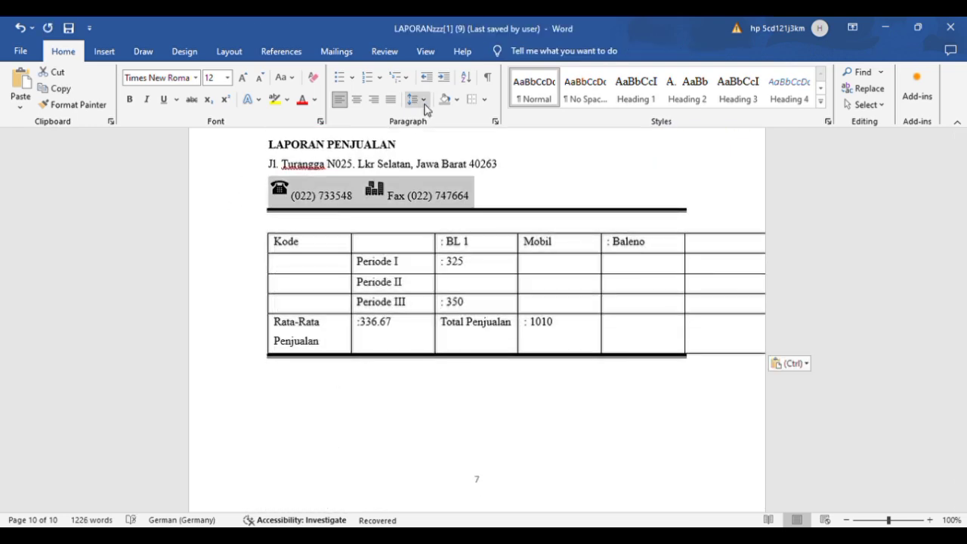
pyautogui.click(230, 50)
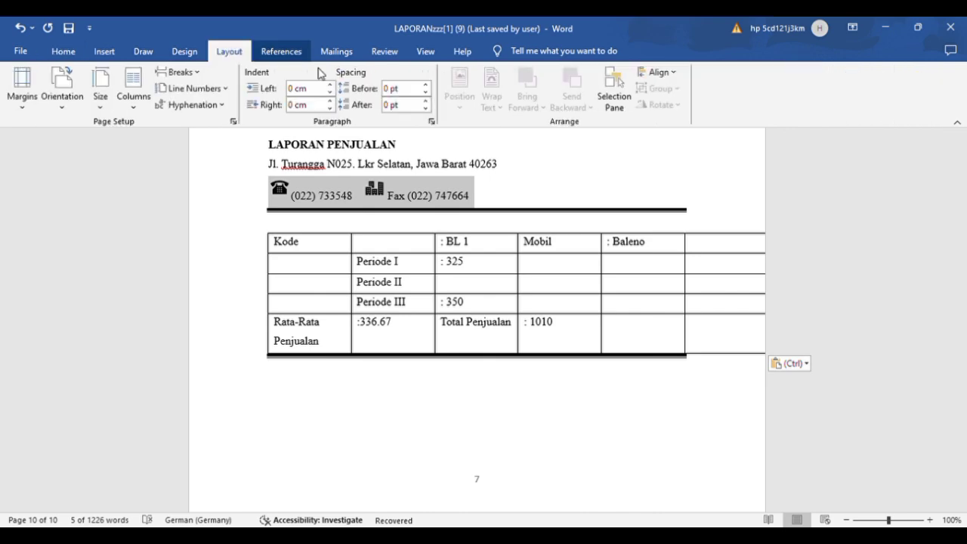
pyautogui.click(143, 52)
pyautogui.click(184, 51)
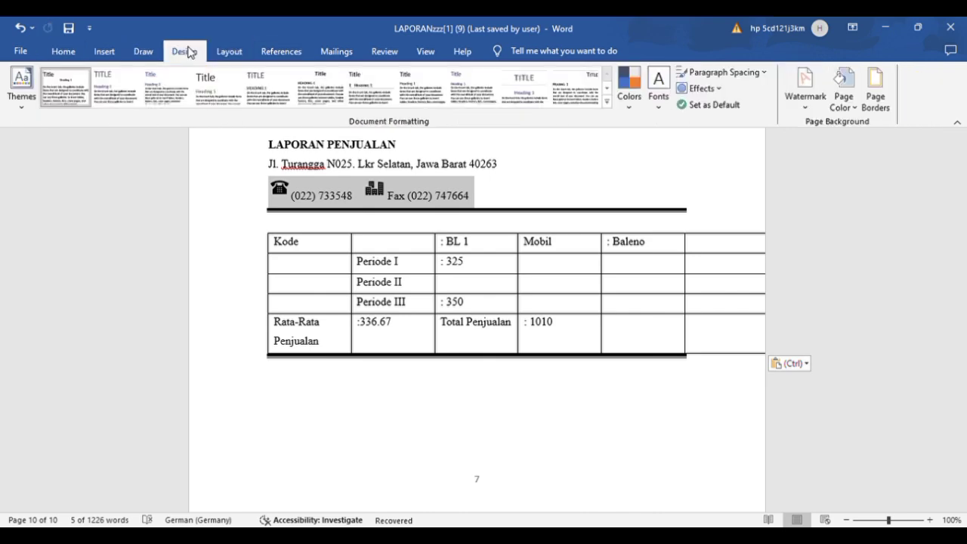
pyautogui.click(106, 52)
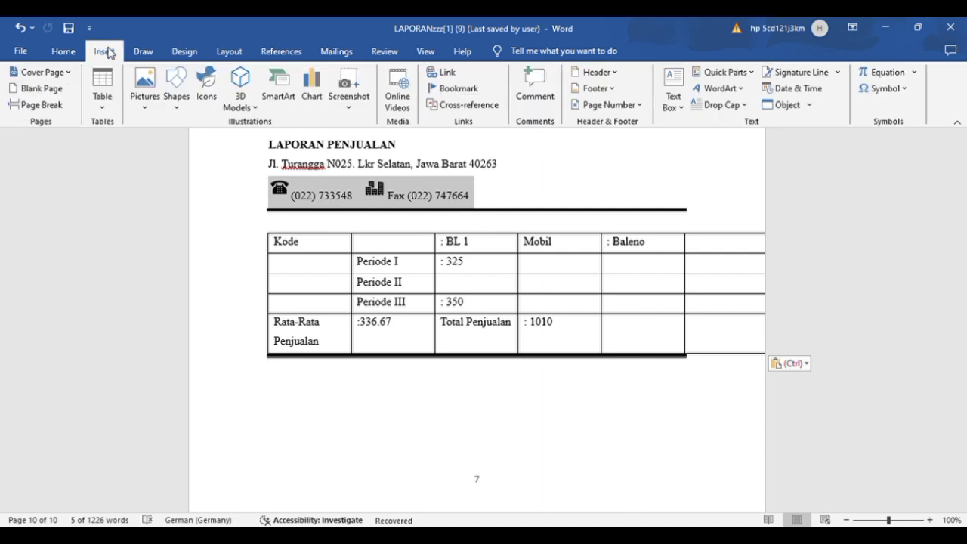
# Step: Undo the pasted cells, the new table and the preceding edits back to the KATA PENGANTAR heading, and redo one edit
pyautogui.click(19, 28)
pyautogui.click(19, 28)
pyautogui.click(19, 28)
pyautogui.click(20, 28)
pyautogui.click(19, 28)
pyautogui.click(20, 28)
pyautogui.click(19, 28)
pyautogui.click(20, 28)
pyautogui.click(20, 28)
pyautogui.click(20, 28)
pyautogui.click(20, 28)
pyautogui.click(20, 28)
pyautogui.click(20, 28)
pyautogui.click(20, 28)
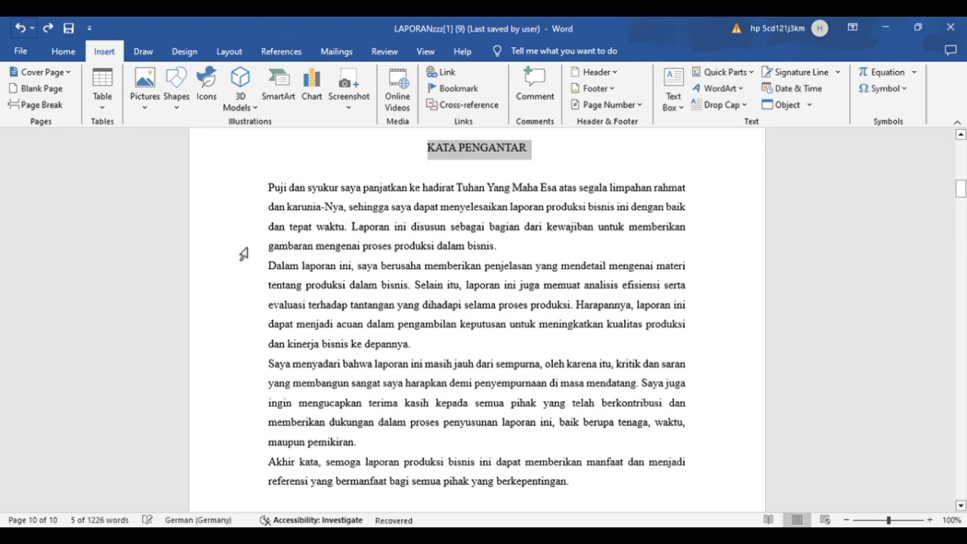
pyautogui.click(47, 29)
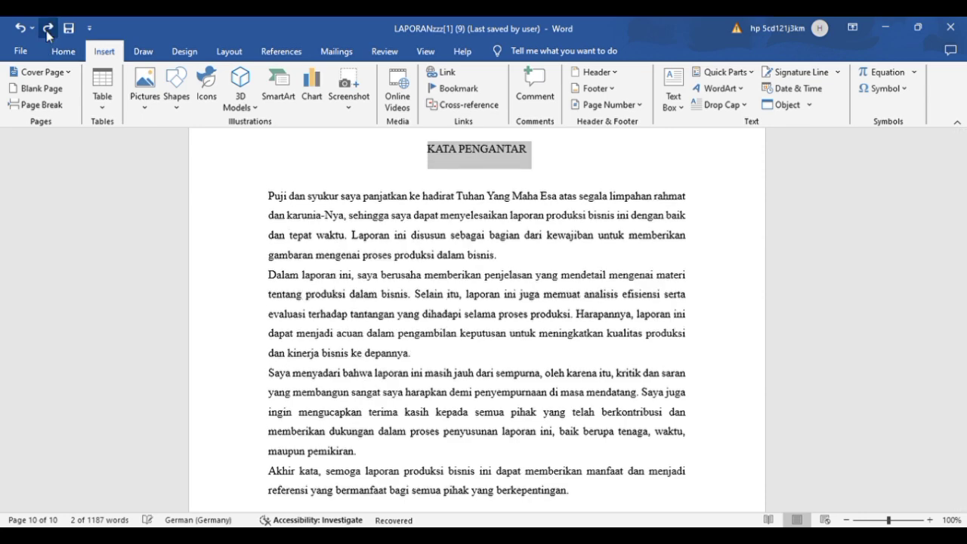
pyautogui.scroll(-20, 244, 183)
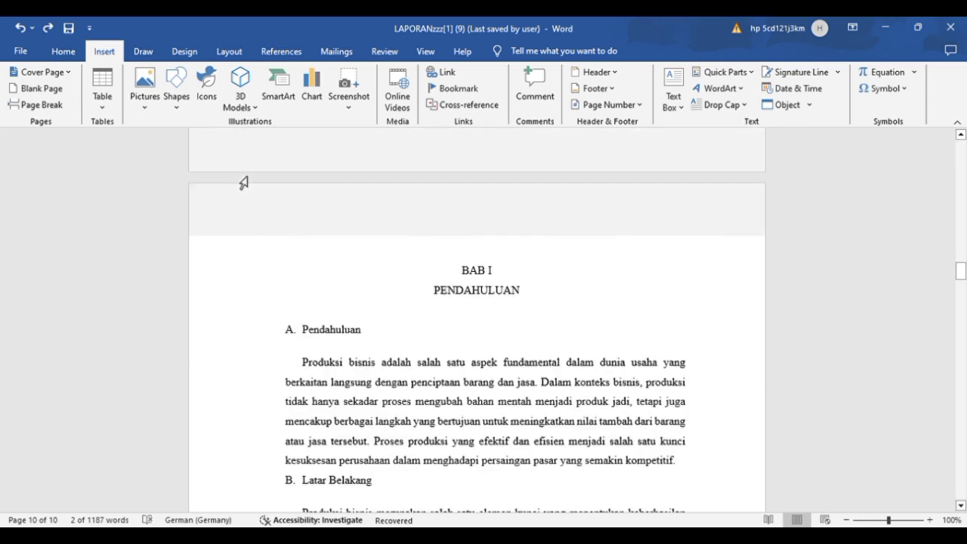